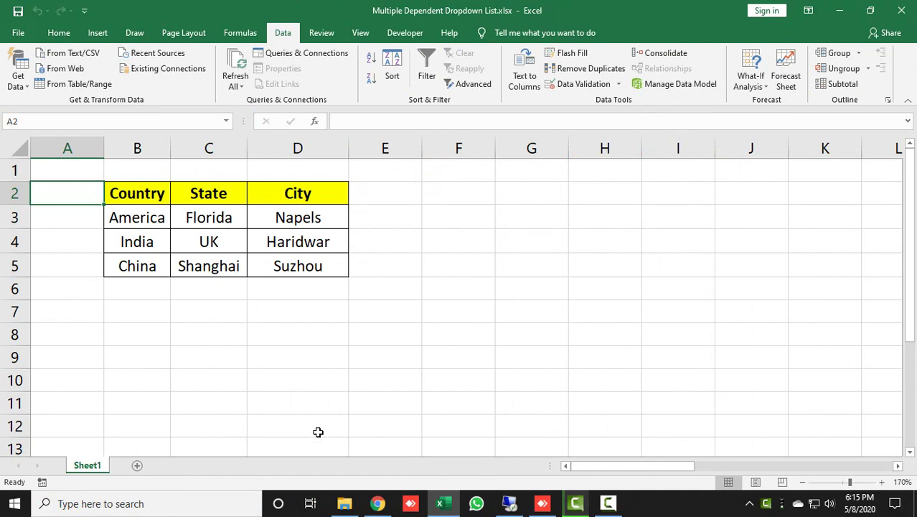
- Point out the Country, State and City headings, then choose India in B3
{"action": "left_click", "coordinate": [196, 195]}
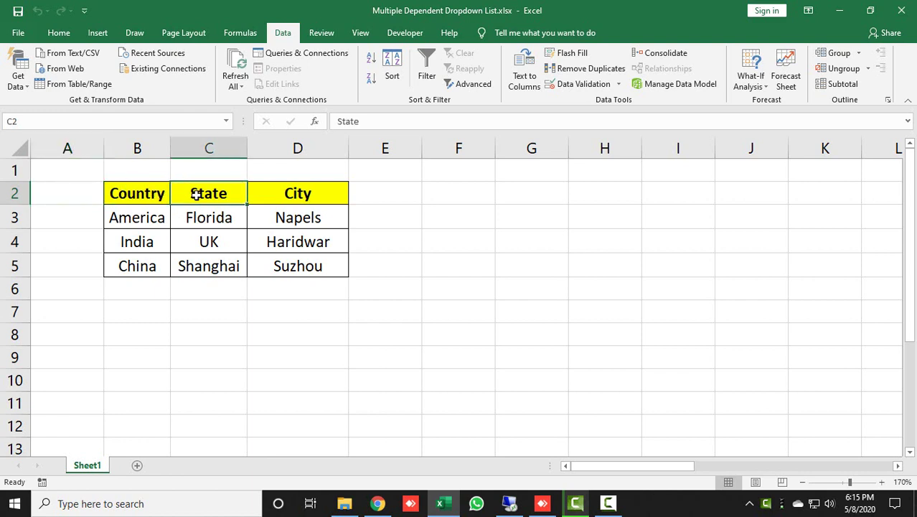
{"action": "left_click", "coordinate": [289, 195]}
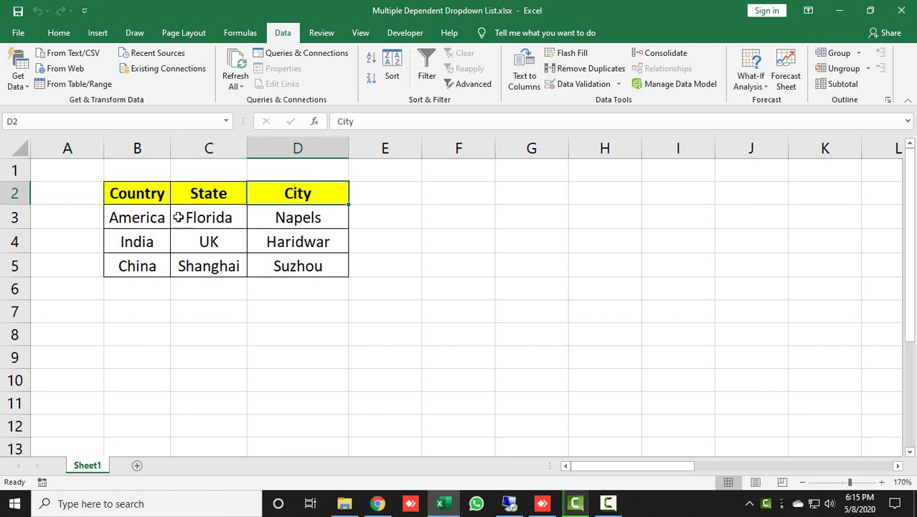
{"action": "left_click", "coordinate": [158, 190]}
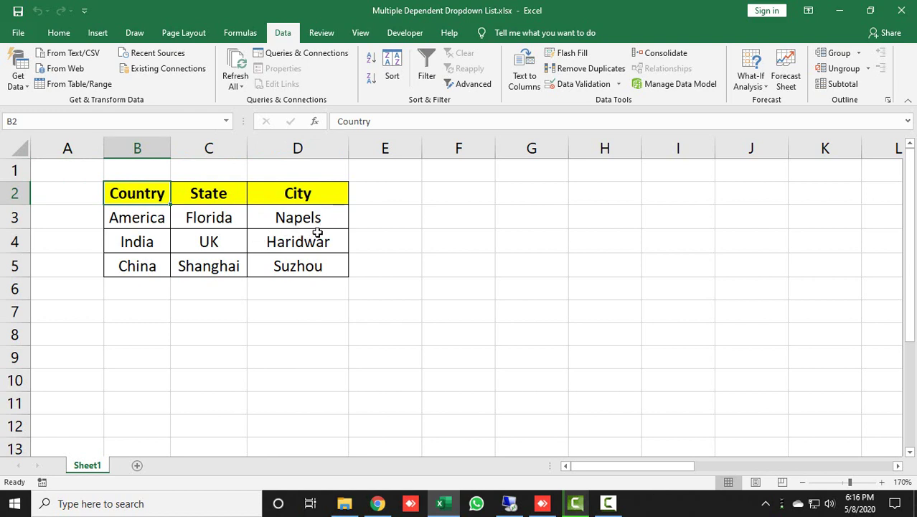
{"action": "left_click", "coordinate": [162, 216]}
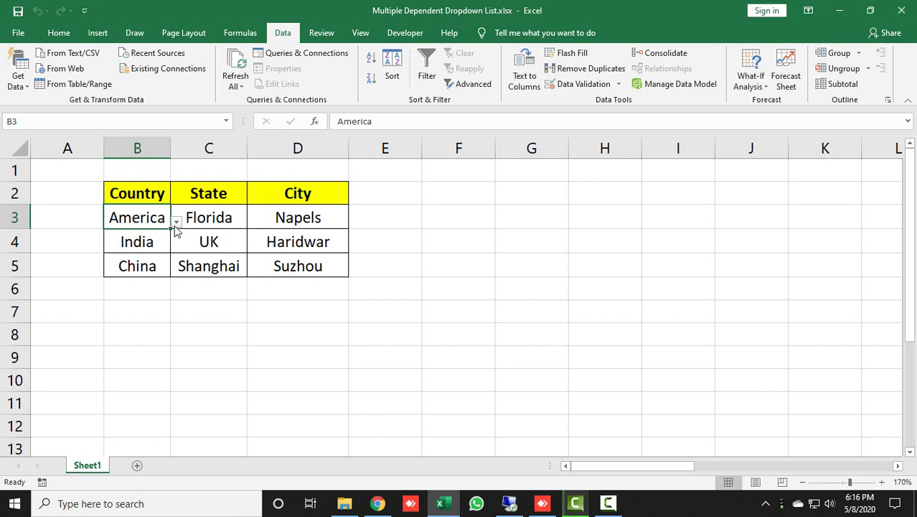
{"action": "left_click", "coordinate": [176, 223]}
{"action": "left_click", "coordinate": [125, 238]}
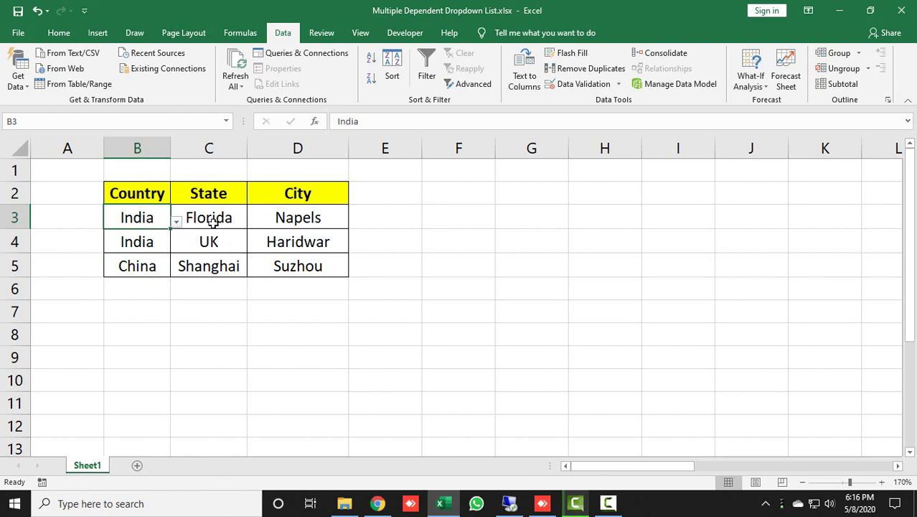
- Choose UK as the state in C3, keeping Dehradun as the city in D3
{"action": "left_click", "coordinate": [234, 217]}
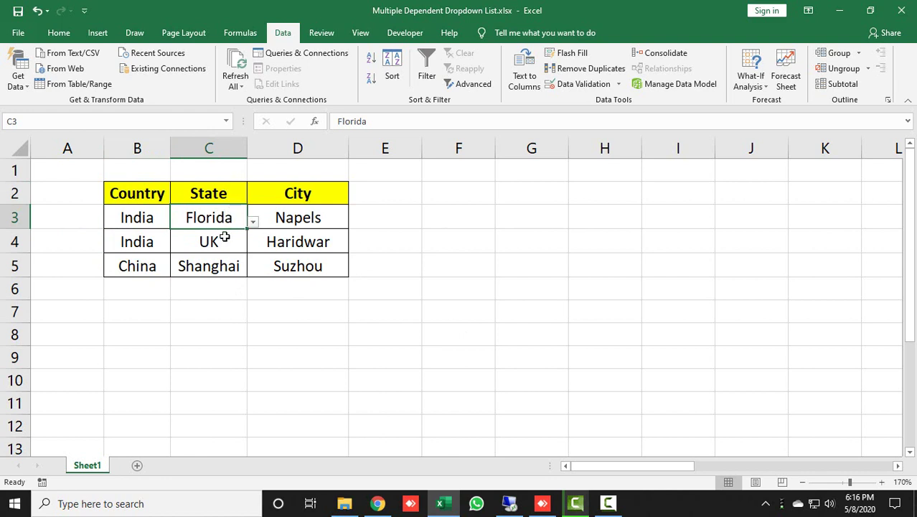
{"action": "left_click", "coordinate": [251, 223]}
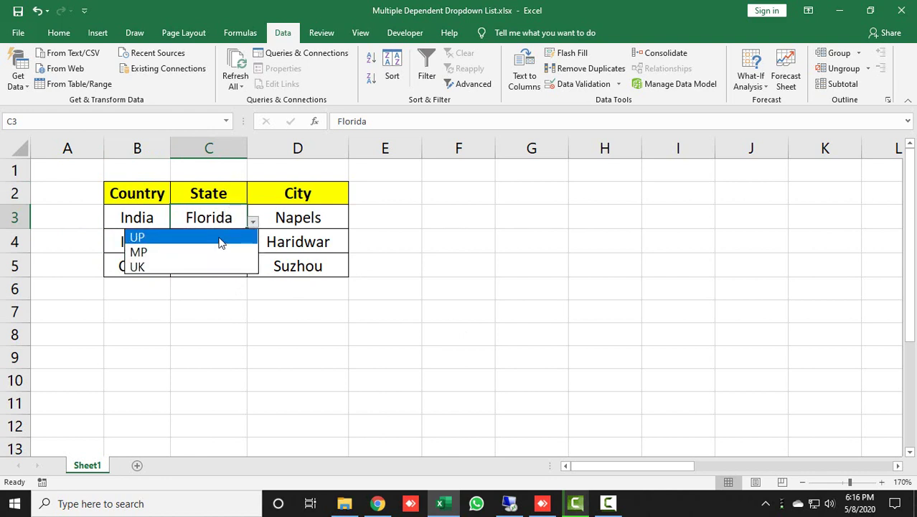
{"action": "left_click", "coordinate": [201, 267]}
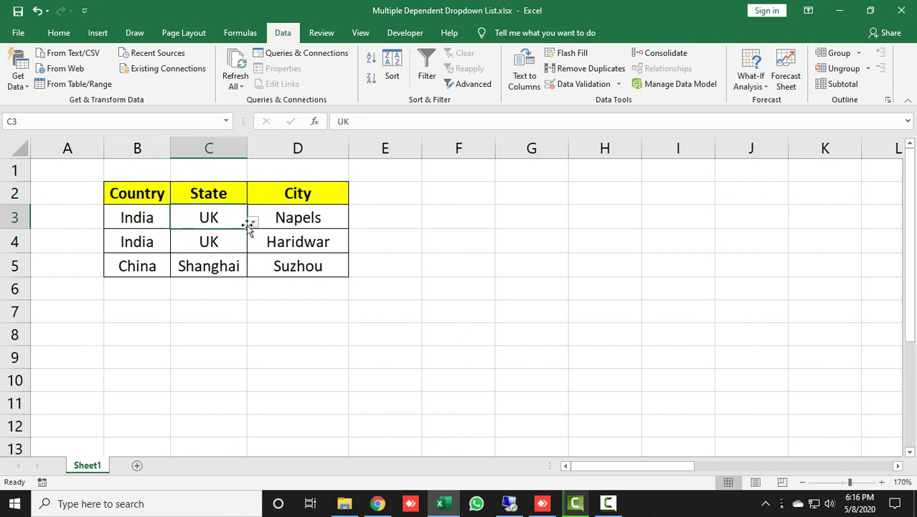
{"action": "left_click", "coordinate": [293, 222]}
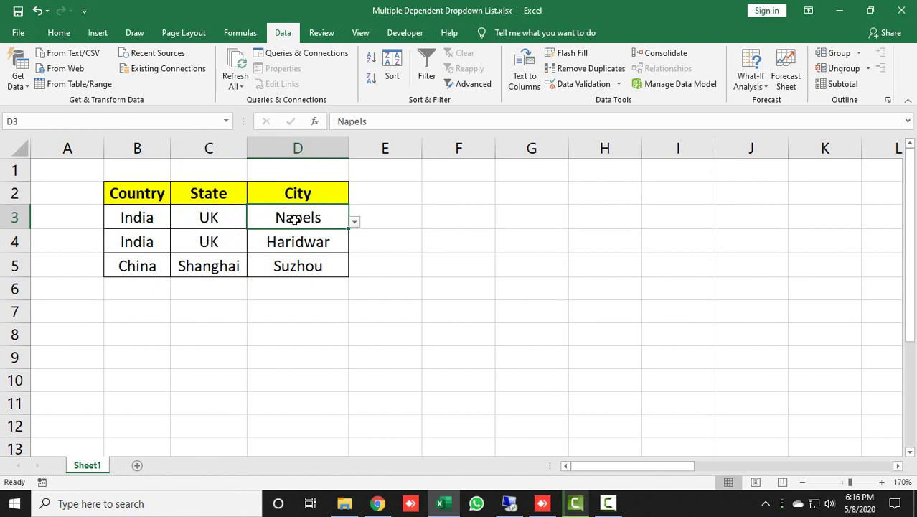
{"action": "left_click", "coordinate": [354, 222]}
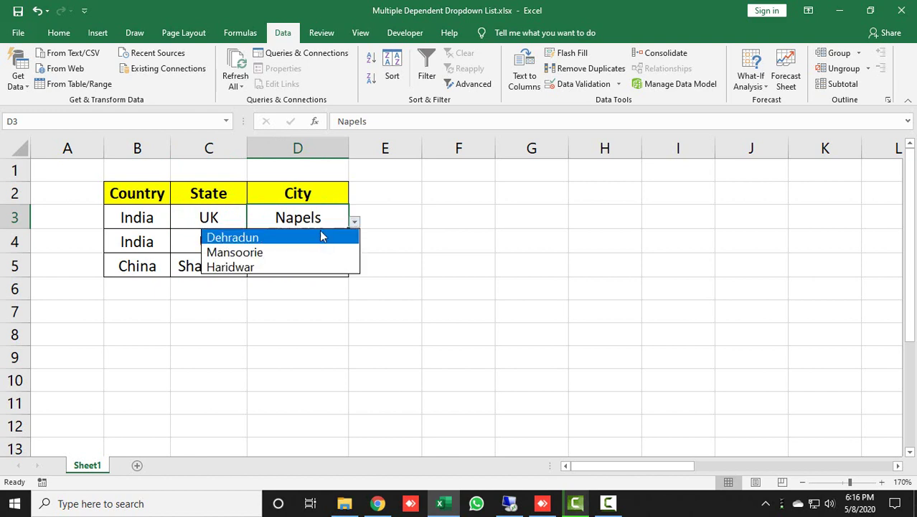
{"action": "key", "text": "Escape"}
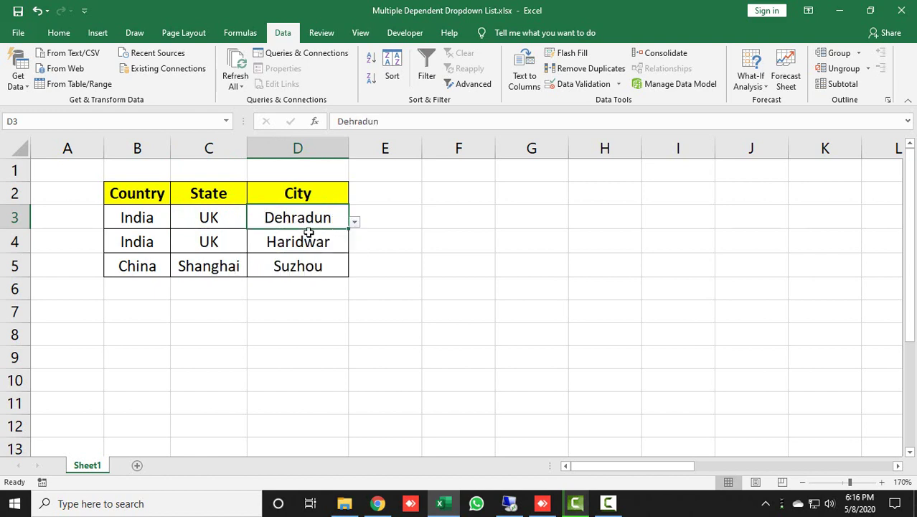
- Switch the state to UP and pick Banaras as the city
{"action": "left_click", "coordinate": [228, 217]}
{"action": "left_click", "coordinate": [253, 222]}
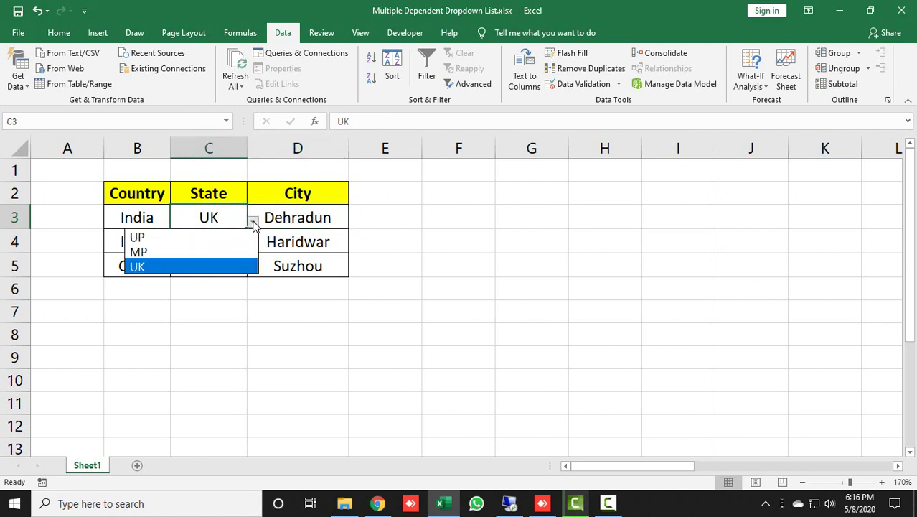
{"action": "left_click", "coordinate": [189, 239]}
{"action": "left_click", "coordinate": [291, 213]}
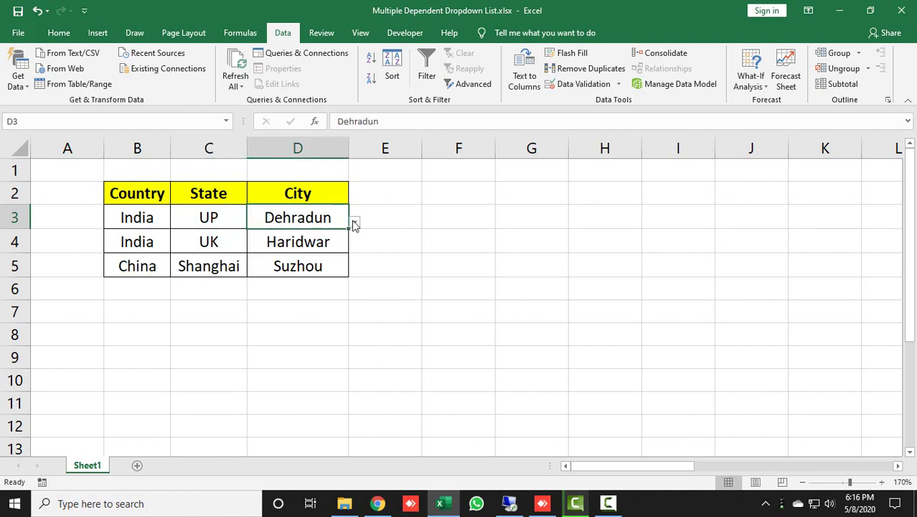
{"action": "left_click", "coordinate": [354, 221]}
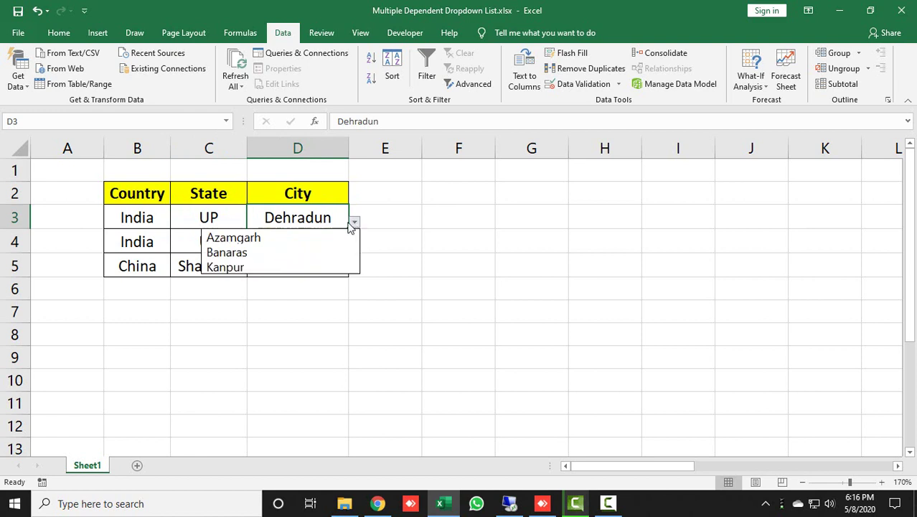
{"action": "left_click", "coordinate": [294, 253]}
- Change the state to MP and check its city list, leaving Banaras in D3
{"action": "left_click", "coordinate": [223, 218]}
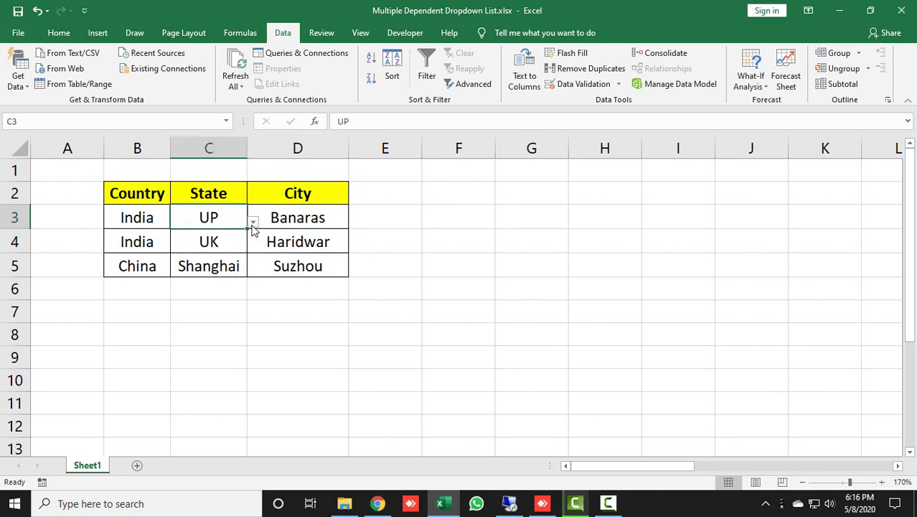
{"action": "left_click", "coordinate": [253, 221]}
{"action": "left_click", "coordinate": [197, 251]}
{"action": "left_click", "coordinate": [298, 218]}
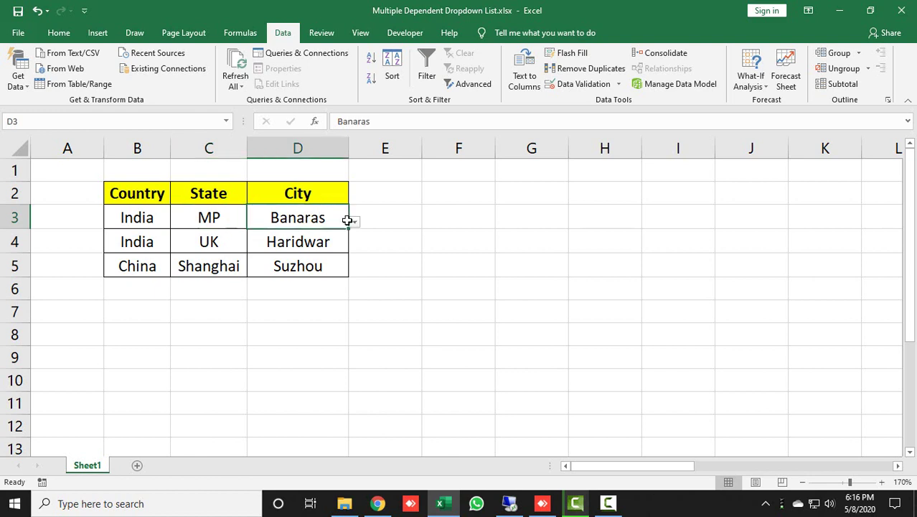
{"action": "left_click", "coordinate": [354, 224]}
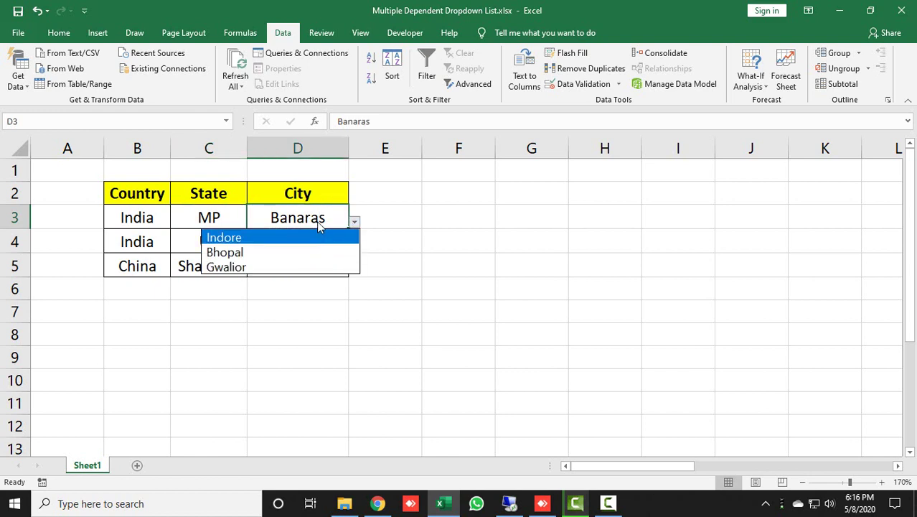
{"action": "left_click", "coordinate": [318, 221]}
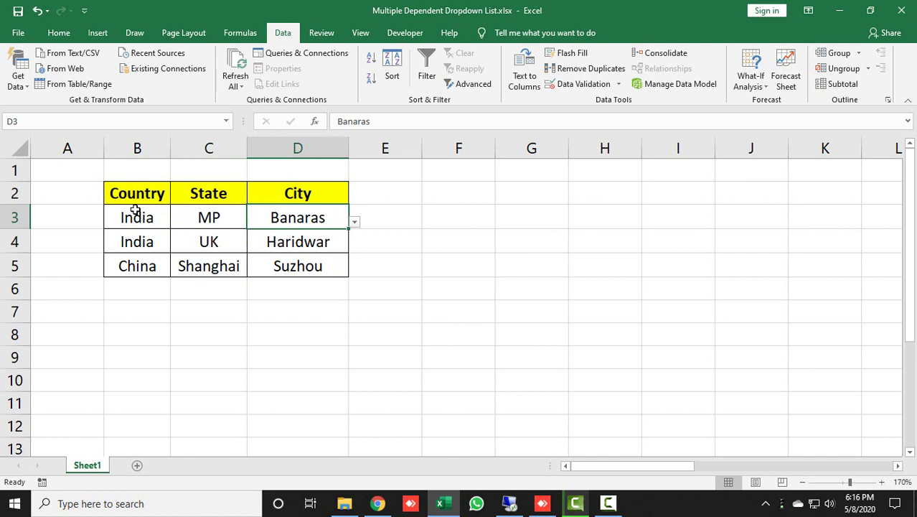
- Jump to the source table in column N and zoom out to fit it on screen
{"action": "key", "text": "ctrl+Right"}
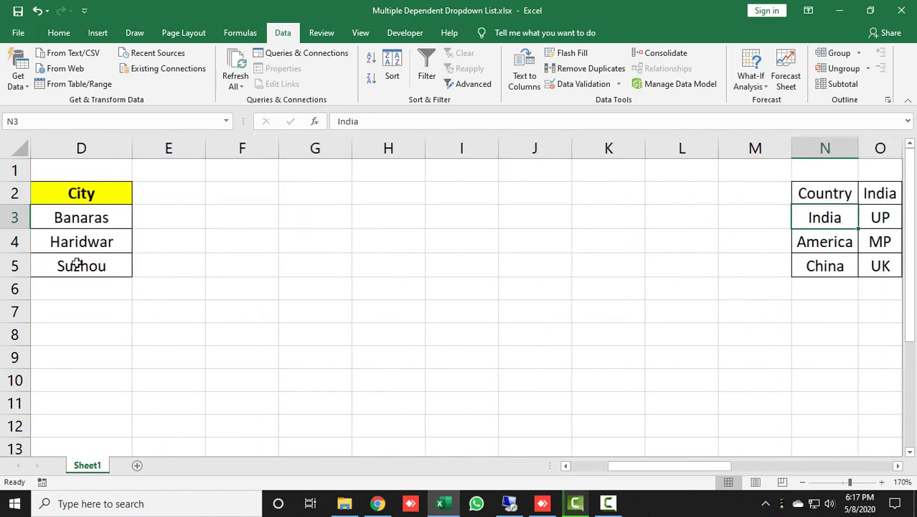
{"action": "left_click_drag", "start_coordinate": [700, 470], "coordinate": [823, 457]}
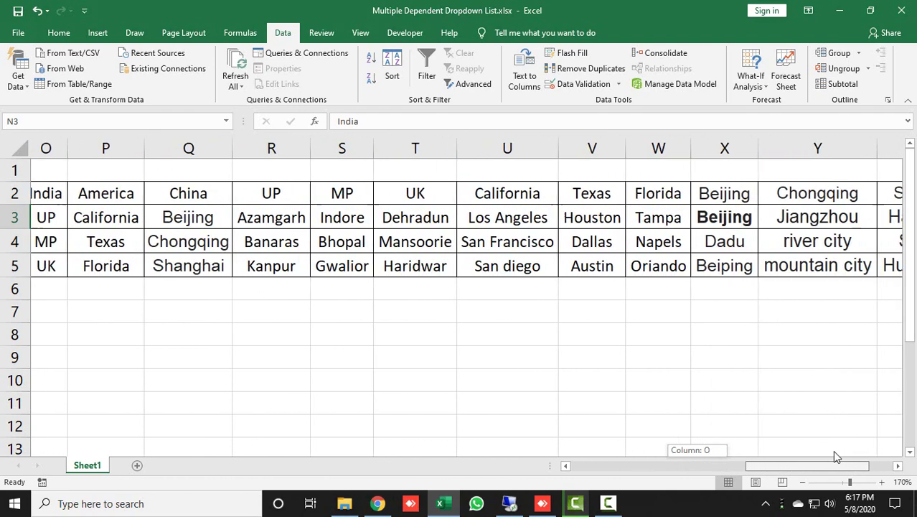
{"action": "mouse_move", "coordinate": [823, 457]}
{"action": "left_mouse_down"}
{"action": "mouse_move", "coordinate": [810, 487]}
{"action": "mouse_move", "coordinate": [810, 474]}
{"action": "mouse_move", "coordinate": [800, 486]}
{"action": "left_mouse_up"}
{"action": "left_click", "coordinate": [803, 482]}
{"action": "left_click", "coordinate": [804, 483]}
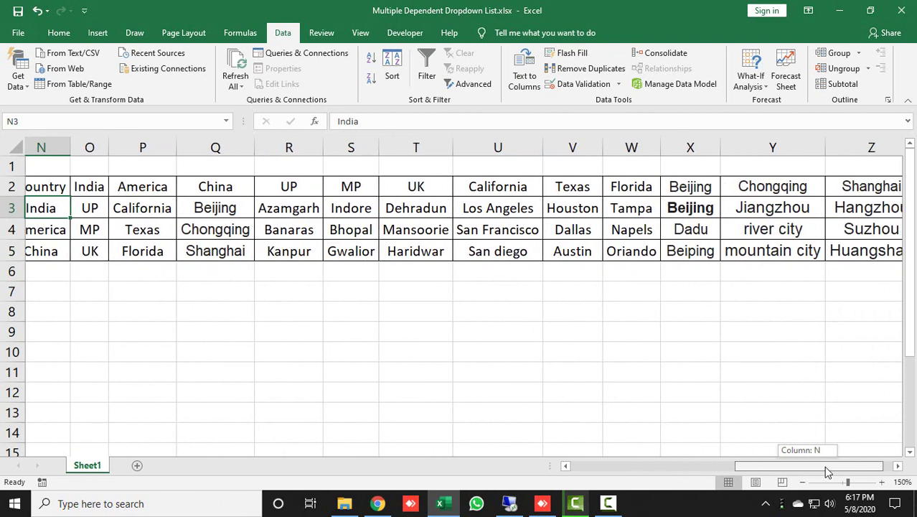
{"action": "left_click", "coordinate": [802, 483]}
{"action": "left_click", "coordinate": [802, 482]}
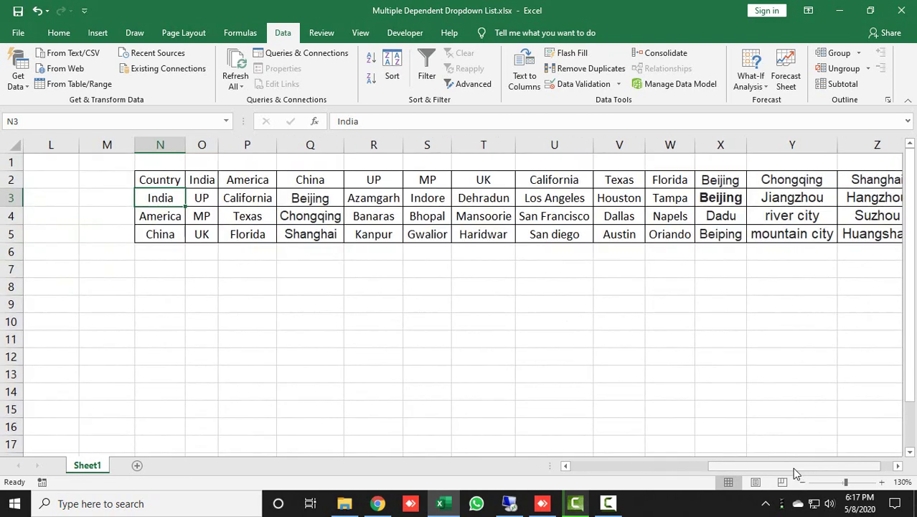
{"action": "left_click_drag", "start_coordinate": [792, 465], "coordinate": [811, 467]}
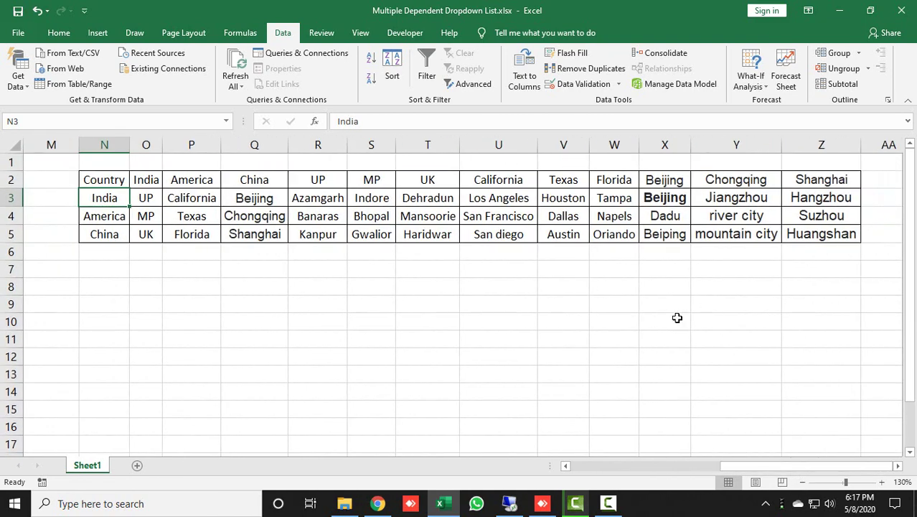
- Review the countries India, America and China and each country's state column, such as MP in O4
{"action": "left_click", "coordinate": [90, 179]}
{"action": "left_click", "coordinate": [106, 198]}
{"action": "left_click", "coordinate": [104, 215]}
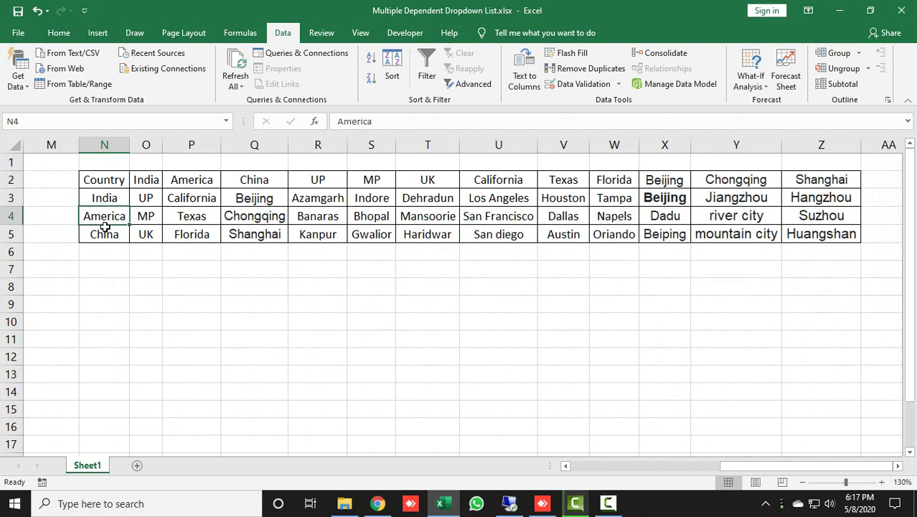
{"action": "left_click", "coordinate": [104, 230]}
{"action": "left_click", "coordinate": [109, 201]}
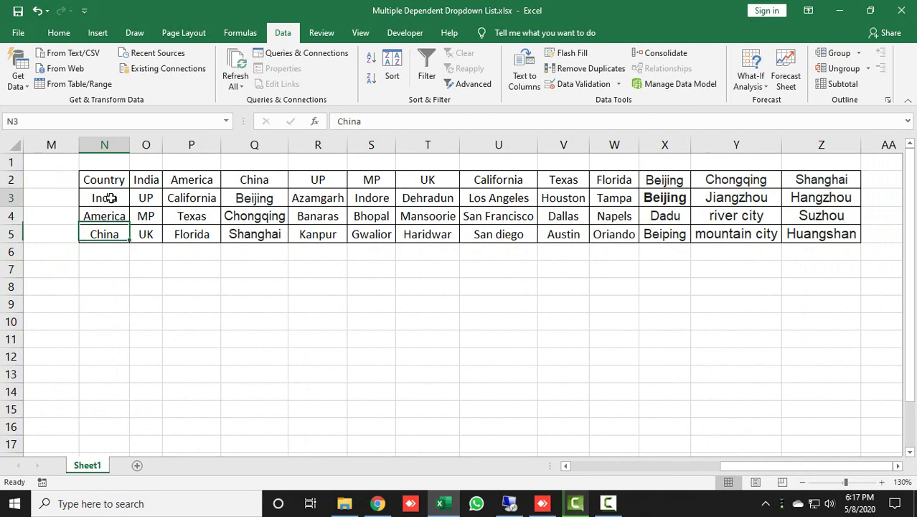
{"action": "left_click", "coordinate": [147, 181]}
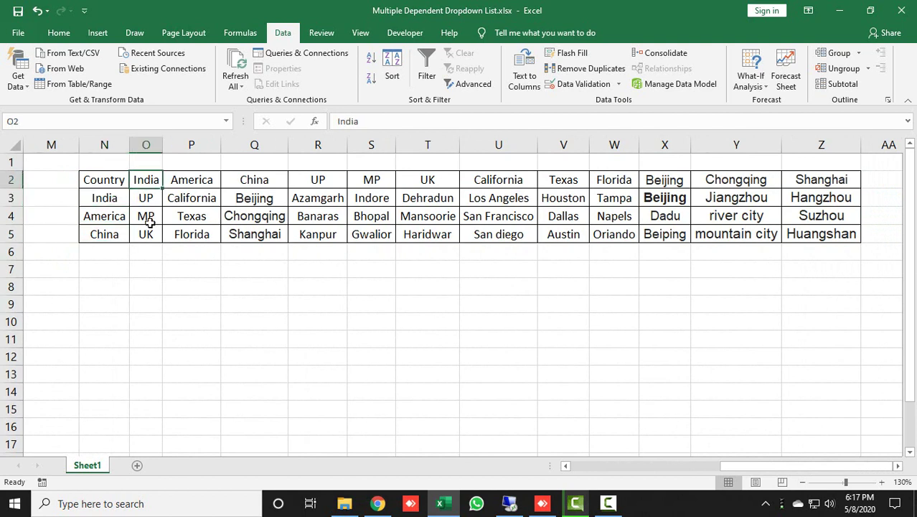
{"action": "left_click", "coordinate": [188, 186]}
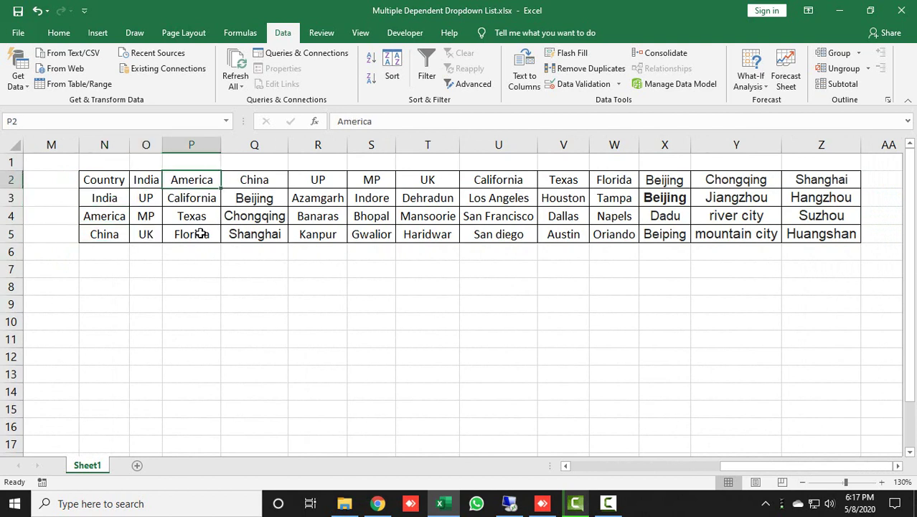
{"action": "left_click", "coordinate": [264, 183]}
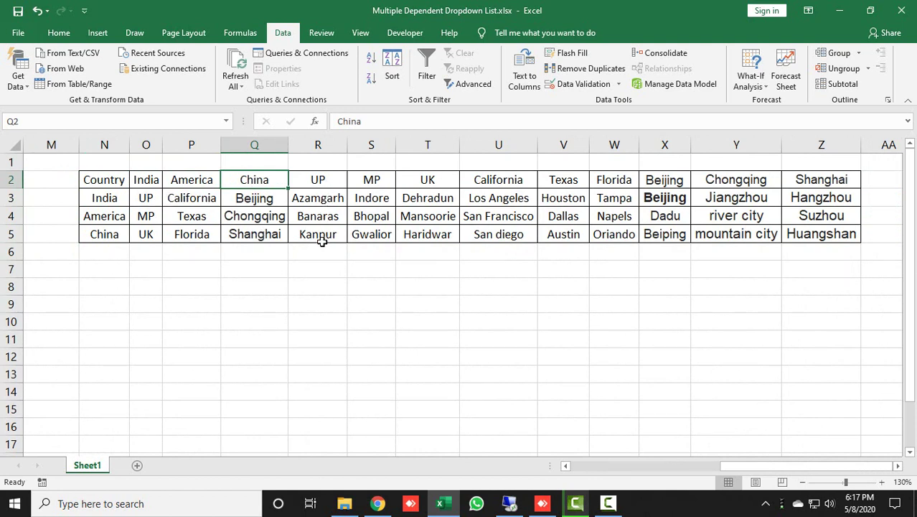
{"action": "left_click", "coordinate": [148, 220]}
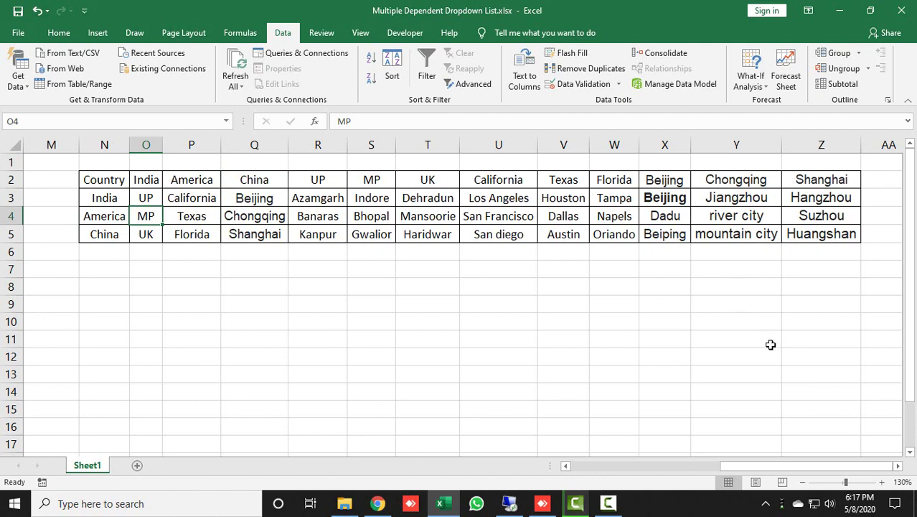
- Select and copy the whole country/state/city table N2:Z5
{"action": "left_click", "coordinate": [125, 183]}
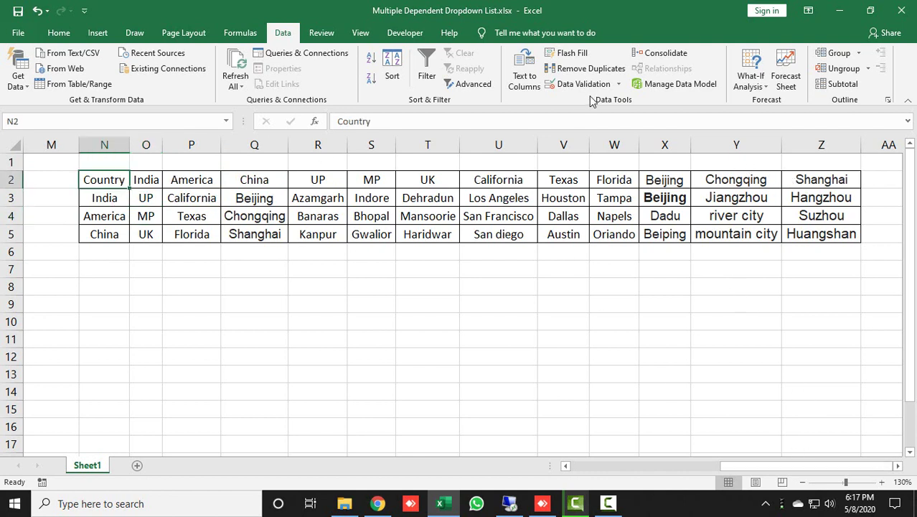
{"action": "key", "text": "ctrl+shift+Right"}
{"action": "key", "text": "ctrl+shift+Down"}
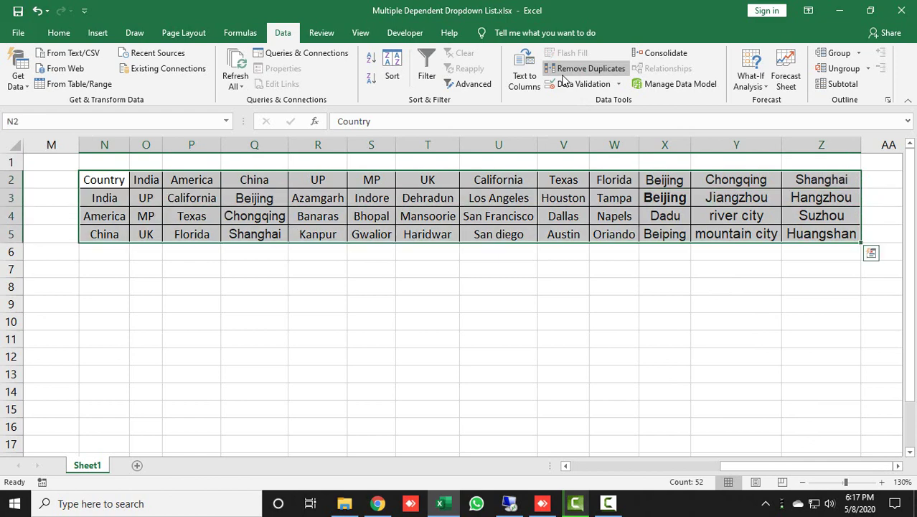
{"action": "key", "text": "ctrl+c"}
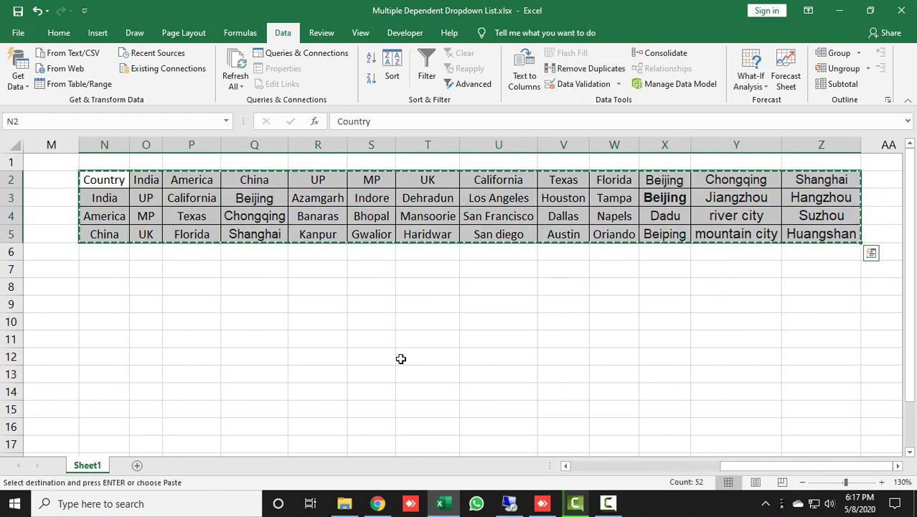
- Paste the table into a new Sheet3 at H3 and autofit columns H:T
{"action": "left_click", "coordinate": [135, 465]}
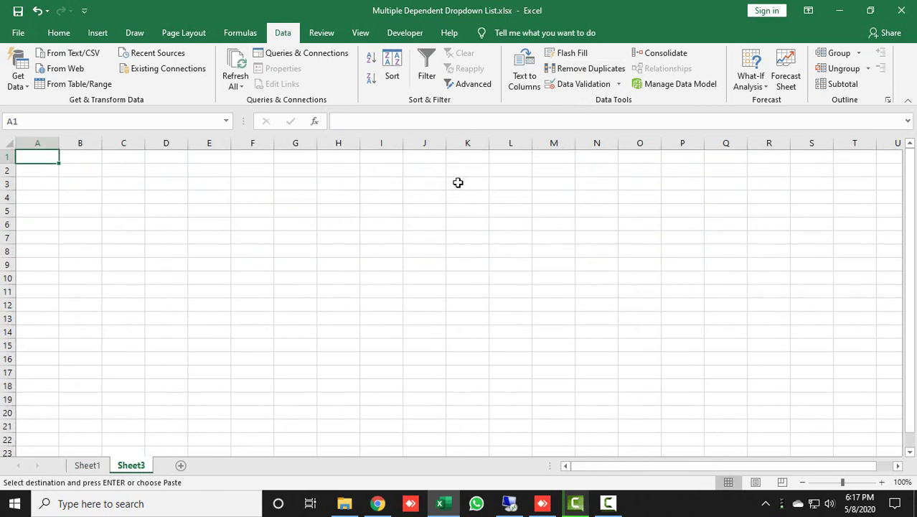
{"action": "left_click", "coordinate": [356, 183]}
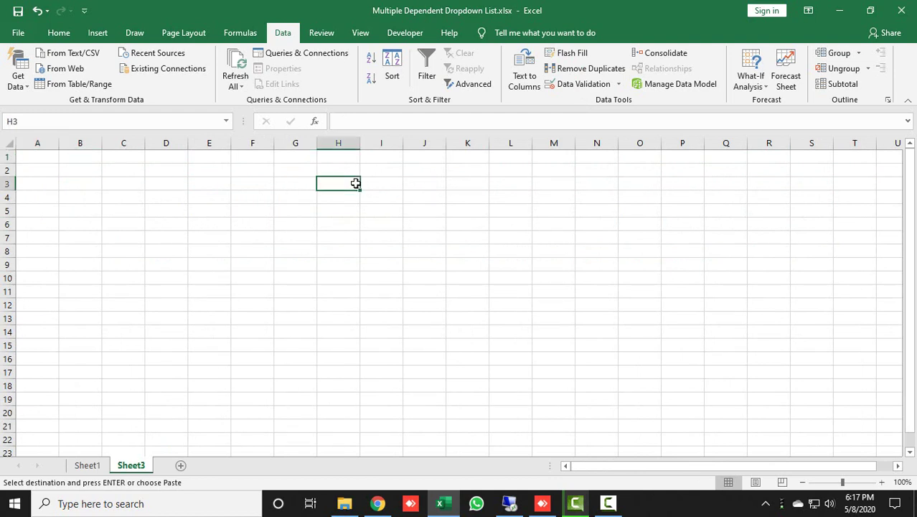
{"action": "key", "text": "ctrl+v"}
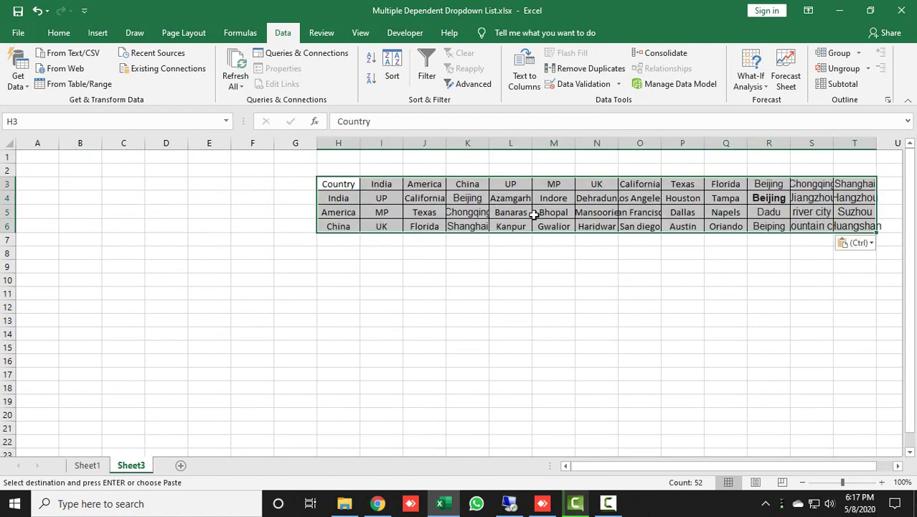
{"action": "key", "text": "alt+h"}
{"action": "key", "text": "o"}
{"action": "key", "text": "i"}
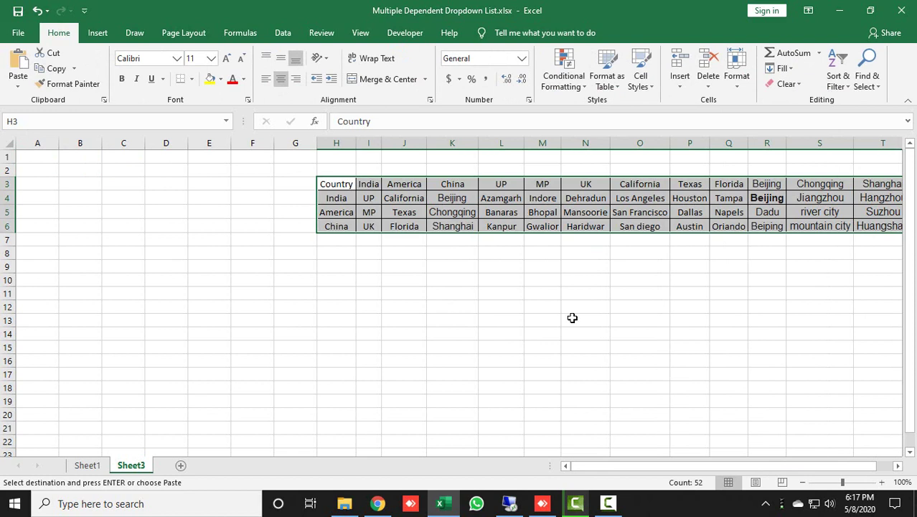
{"action": "left_click_drag", "start_coordinate": [619, 466], "coordinate": [703, 470]}
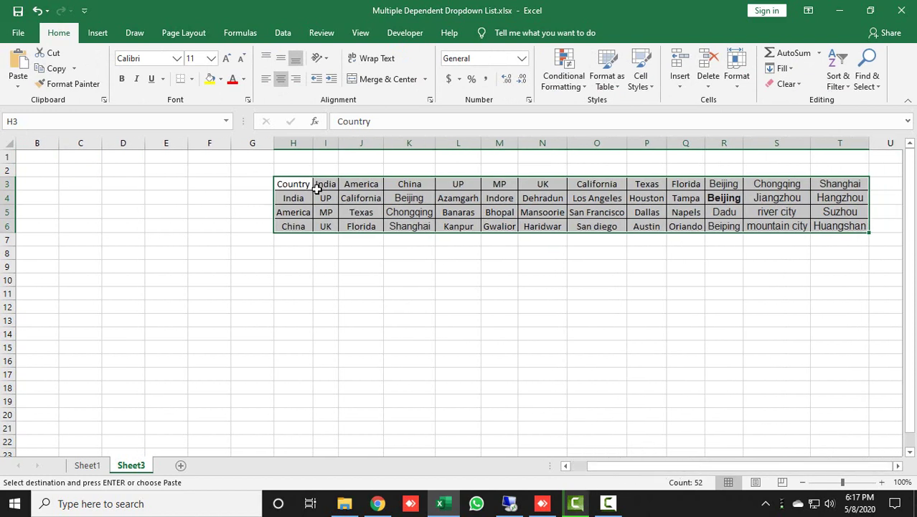
{"action": "mouse_move", "coordinate": [327, 196]}
{"action": "left_mouse_down"}
{"action": "mouse_move", "coordinate": [328, 224]}
{"action": "mouse_move", "coordinate": [361, 223]}
{"action": "left_mouse_up"}
{"action": "left_click_drag", "start_coordinate": [409, 198], "coordinate": [406, 225]}
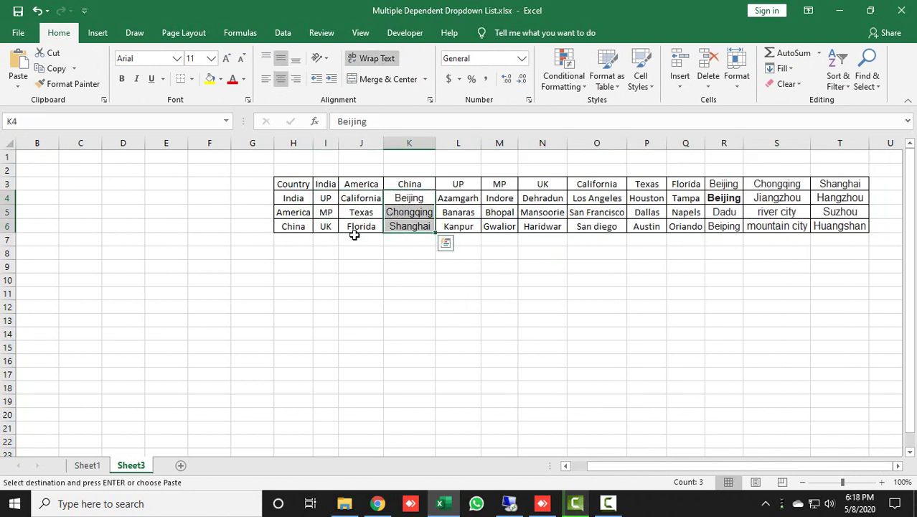
{"action": "left_click_drag", "start_coordinate": [329, 198], "coordinate": [329, 227]}
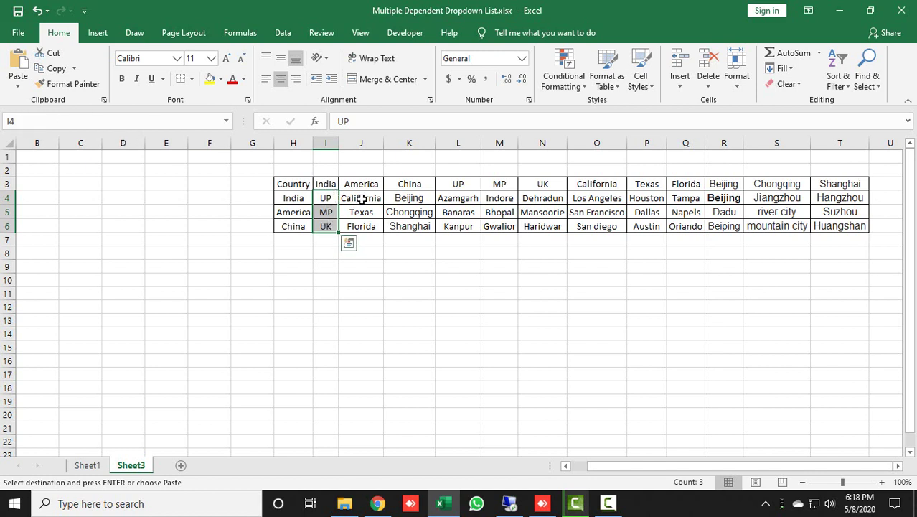
{"action": "left_click_drag", "start_coordinate": [362, 194], "coordinate": [361, 226]}
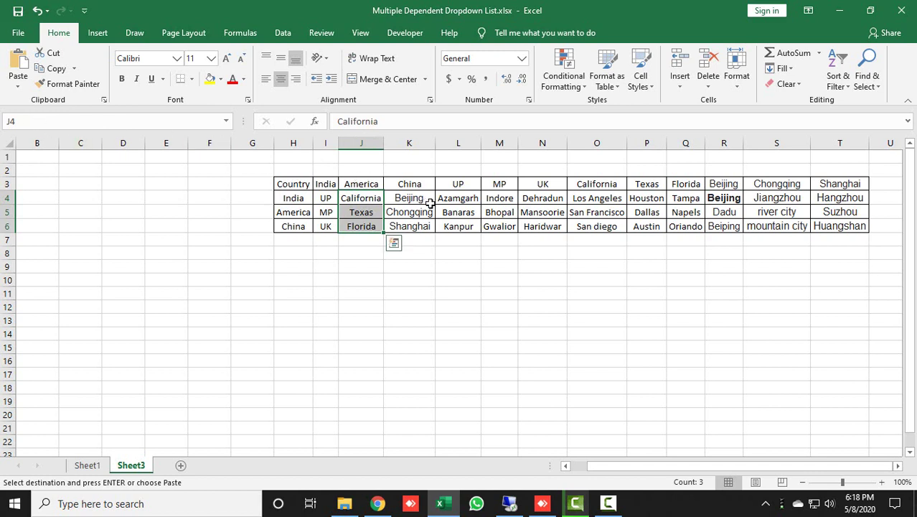
{"action": "left_click_drag", "start_coordinate": [422, 200], "coordinate": [423, 228]}
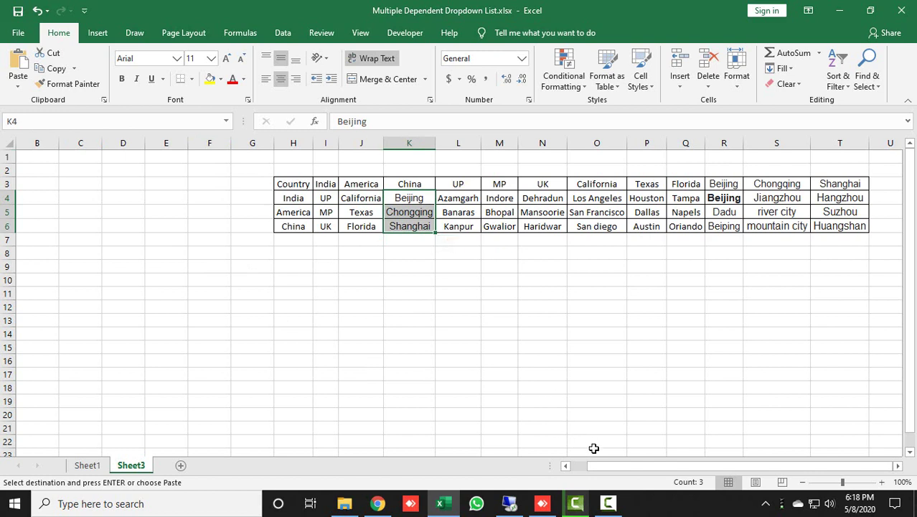
{"action": "key", "text": "ctrl+v"}
{"action": "left_click", "coordinate": [332, 182]}
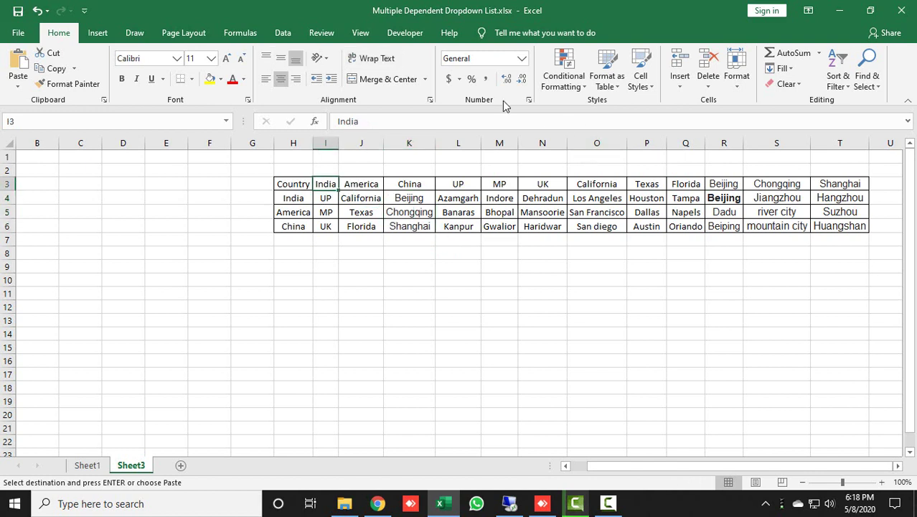
- Create names from selection for I3:T6 using Top row only, with Left column unchecked
{"action": "key", "text": "ctrl+shift+Right"}
{"action": "key", "text": "ctrl+shift+Down"}
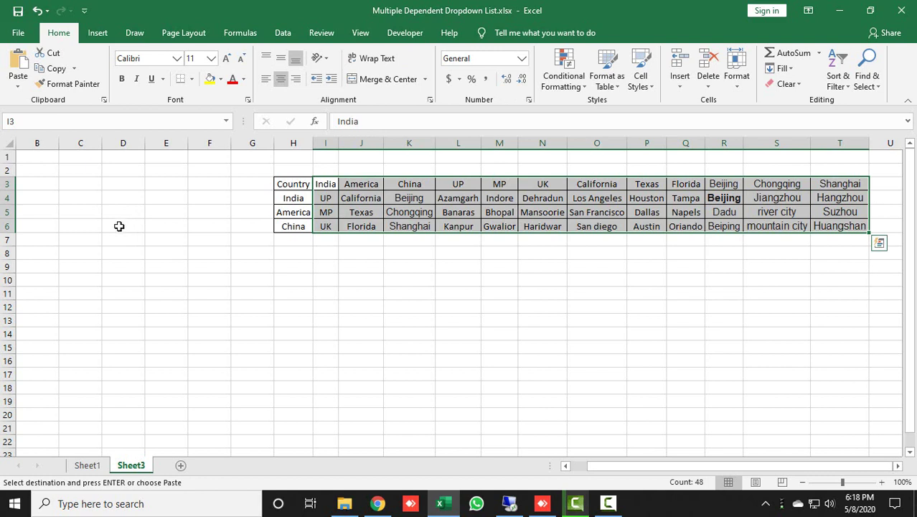
{"action": "key", "text": "ctrl+shift+F3"}
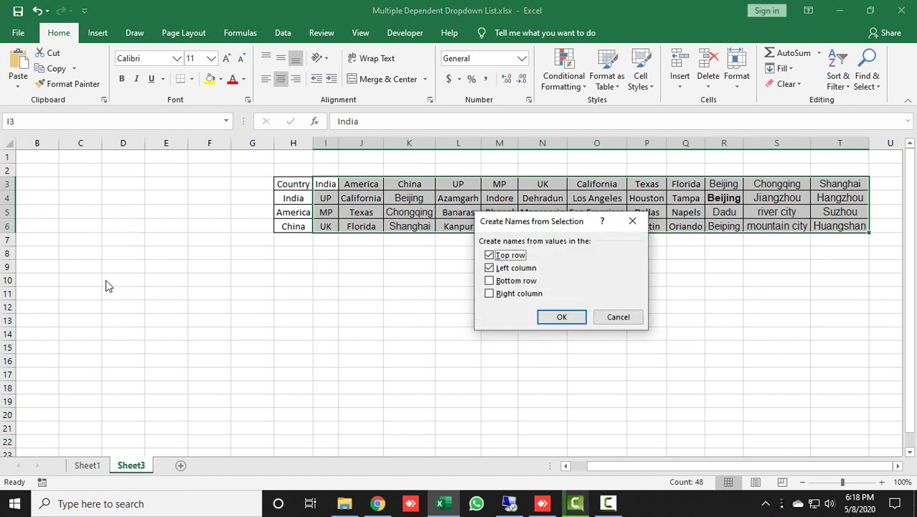
{"action": "key", "text": "Return"}
{"action": "left_click", "coordinate": [240, 36]}
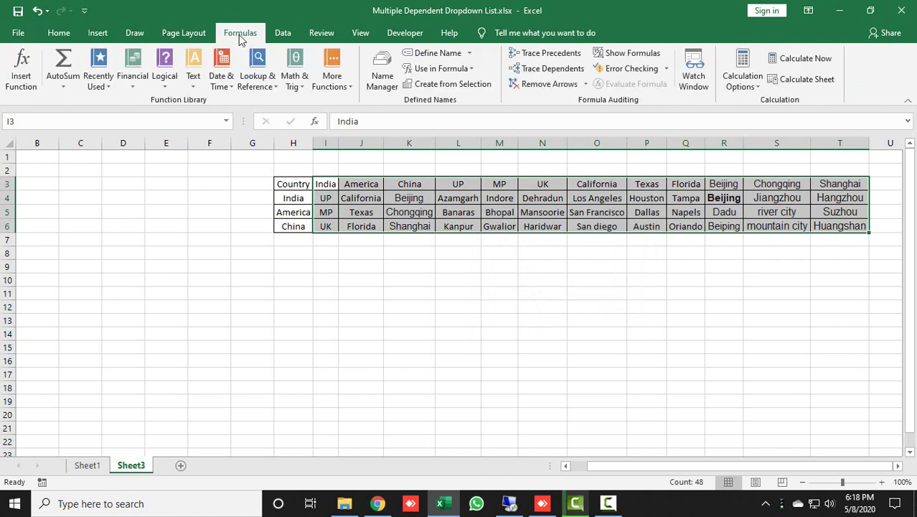
{"action": "left_click", "coordinate": [463, 84]}
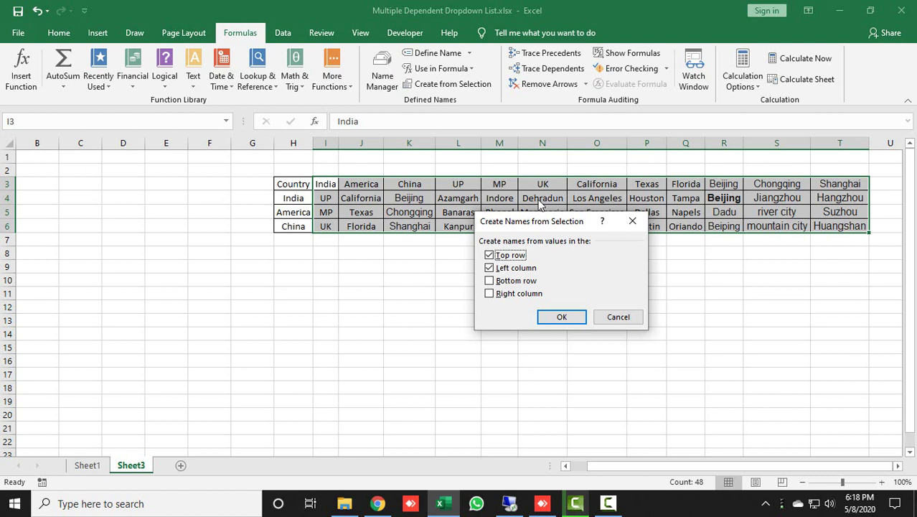
{"action": "left_click", "coordinate": [492, 269]}
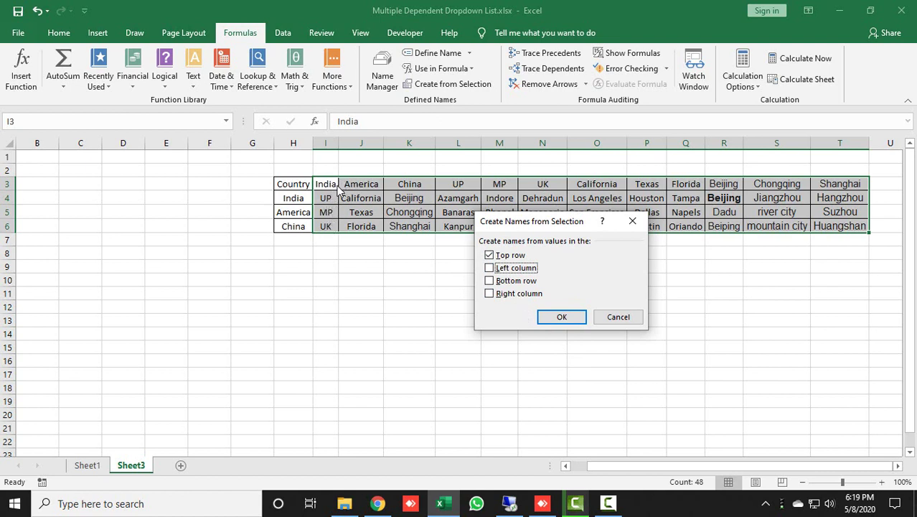
{"action": "left_click", "coordinate": [562, 316]}
{"action": "left_click", "coordinate": [325, 285]}
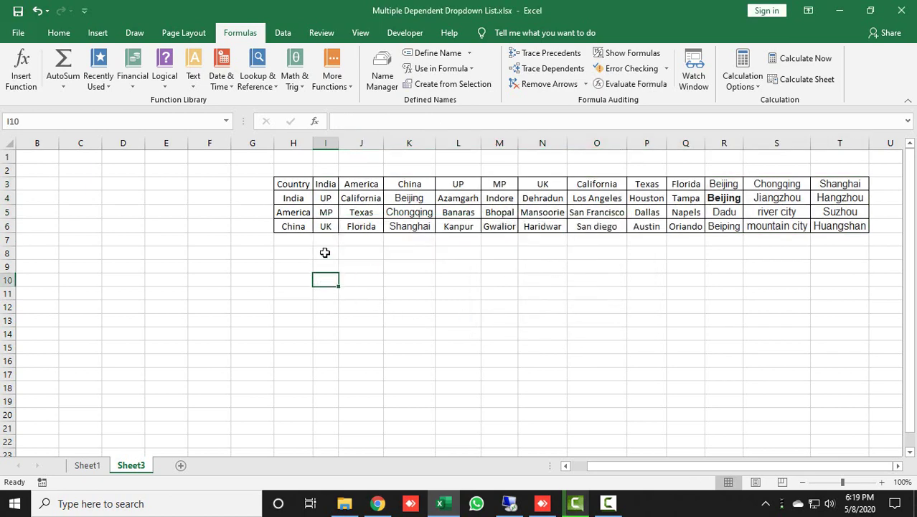
{"action": "left_click_drag", "start_coordinate": [331, 198], "coordinate": [327, 227]}
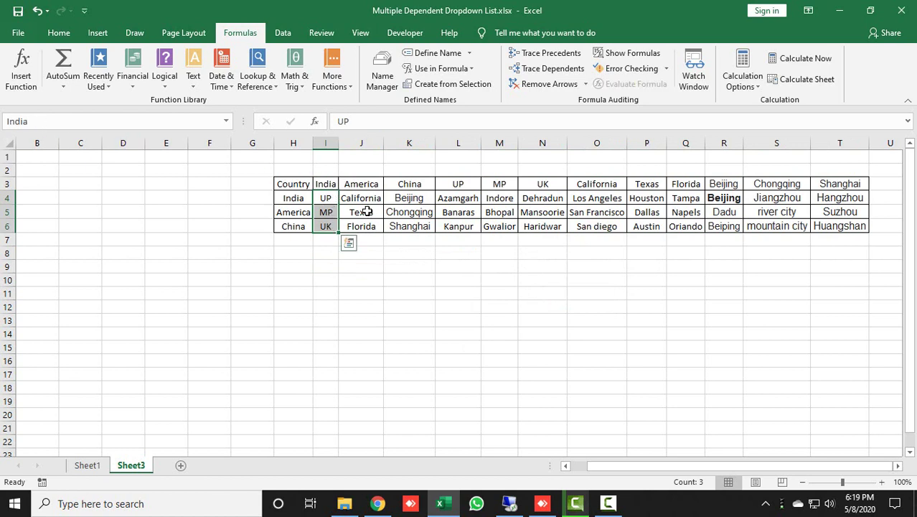
{"action": "left_click_drag", "start_coordinate": [366, 199], "coordinate": [361, 227]}
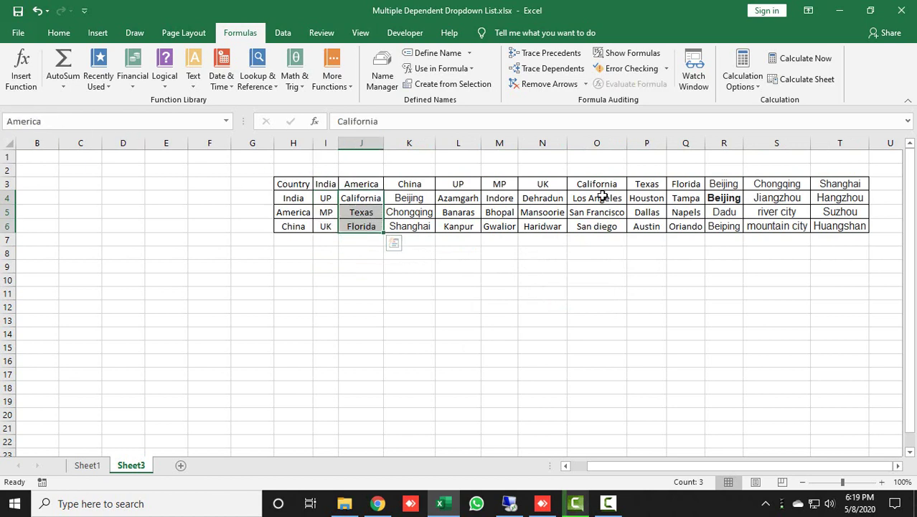
{"action": "left_click_drag", "start_coordinate": [686, 198], "coordinate": [688, 227]}
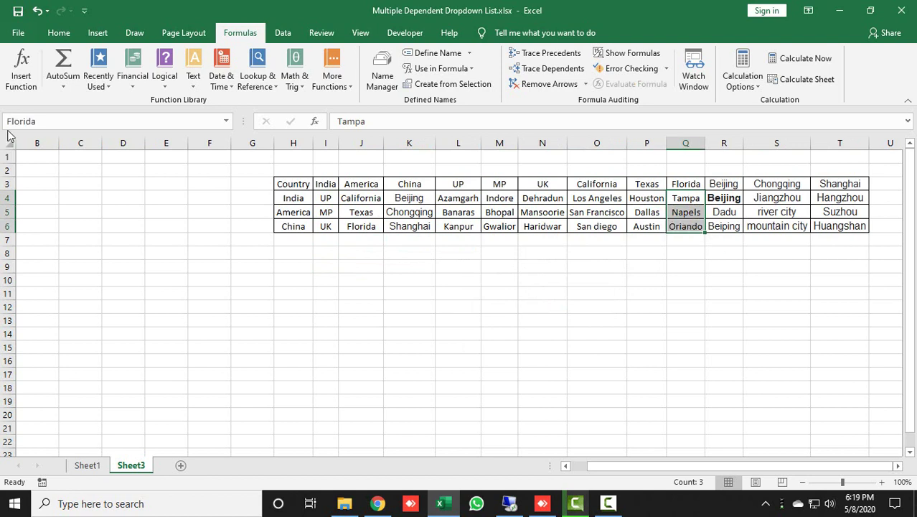
{"action": "left_click", "coordinate": [460, 215]}
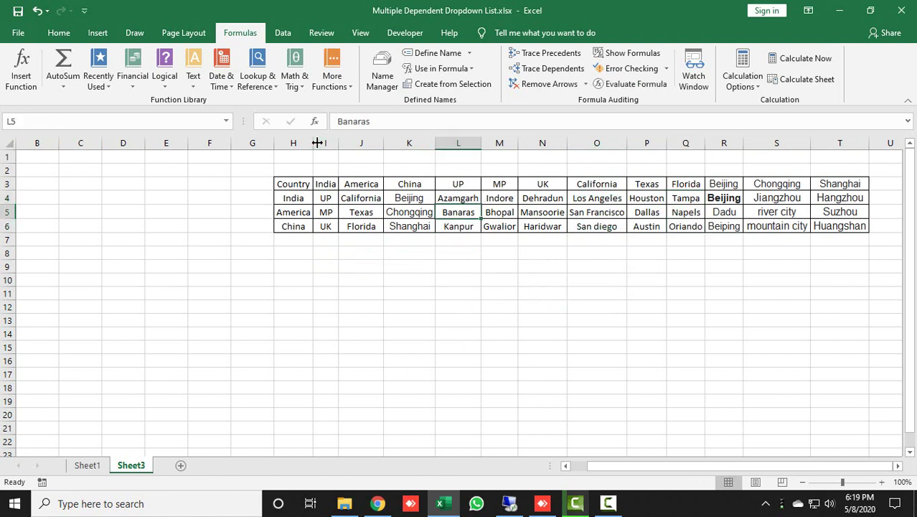
- Type the heading Country in B3
{"action": "key", "text": "Home"}
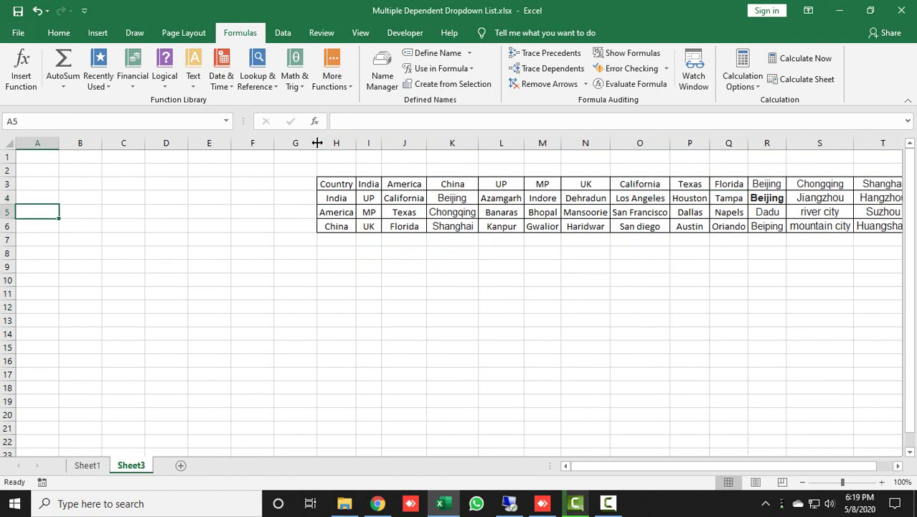
{"action": "key", "text": "ctrl+Home"}
{"action": "key", "text": "ctrl+Down"}
{"action": "key", "text": "ctrl+Up"}
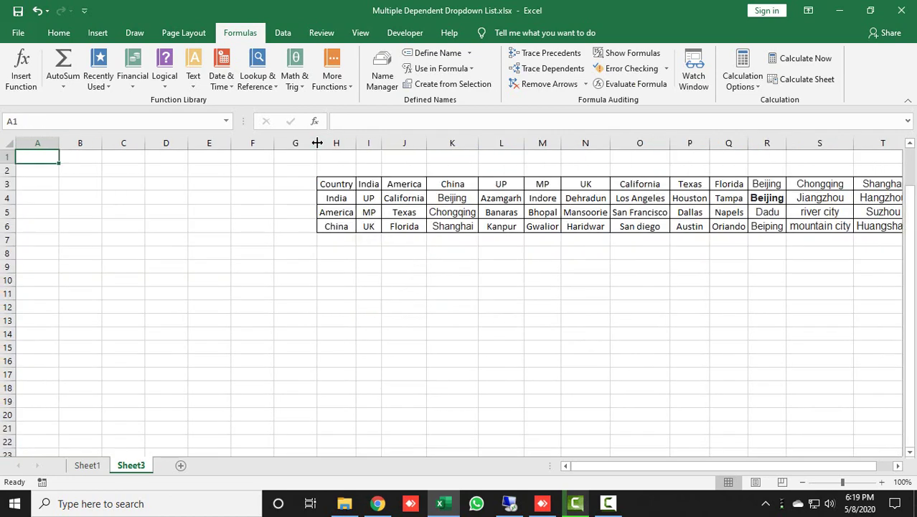
{"action": "key", "text": "Down"}
{"action": "key", "text": "Right"}
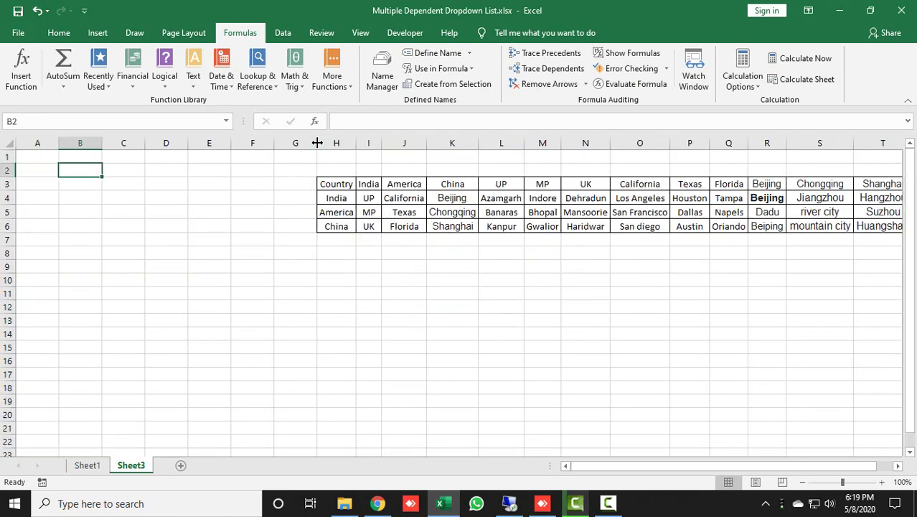
{"action": "key", "text": "Down"}
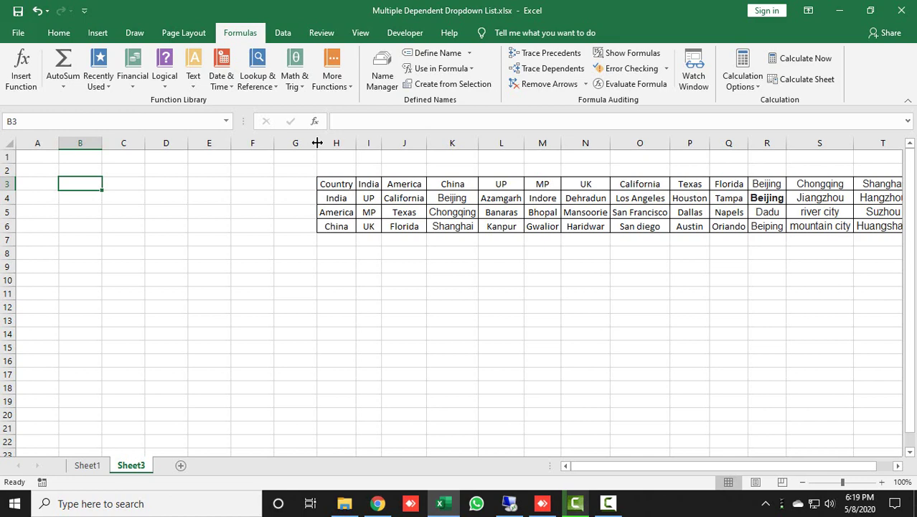
{"action": "type", "text": "Count"}
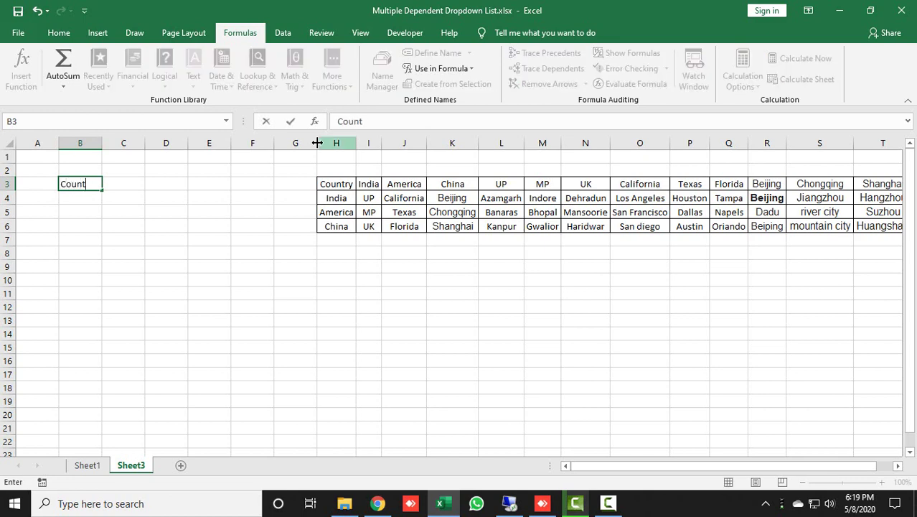
{"action": "type", "text": "ry"}
{"action": "key", "text": "Tab"}
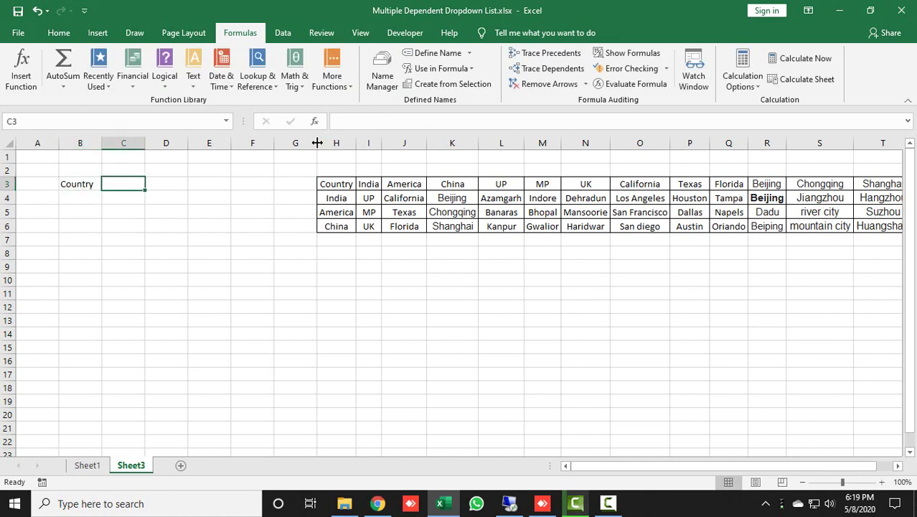
- Enter State in C3 and Cities in D3, then select B4:B6
{"action": "type", "text": "State"}
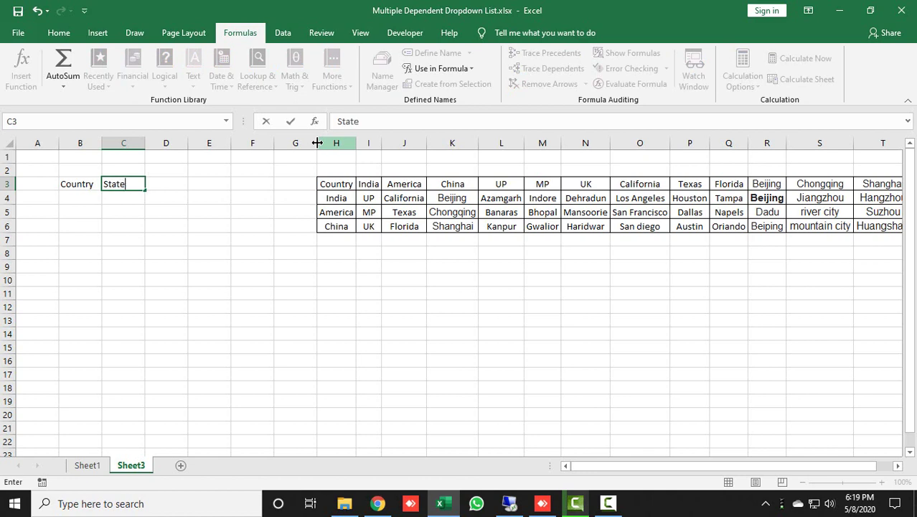
{"action": "key", "text": "Return"}
{"action": "key", "text": "Up"}
{"action": "key", "text": "Right"}
{"action": "type", "text": "C"}
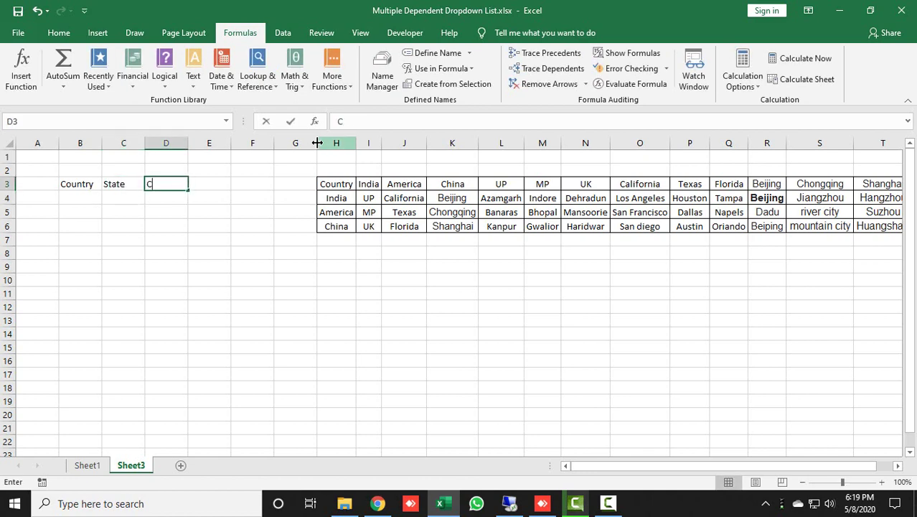
{"action": "type", "text": "ities"}
{"action": "key", "text": "Return"}
{"action": "key", "text": "Left"}
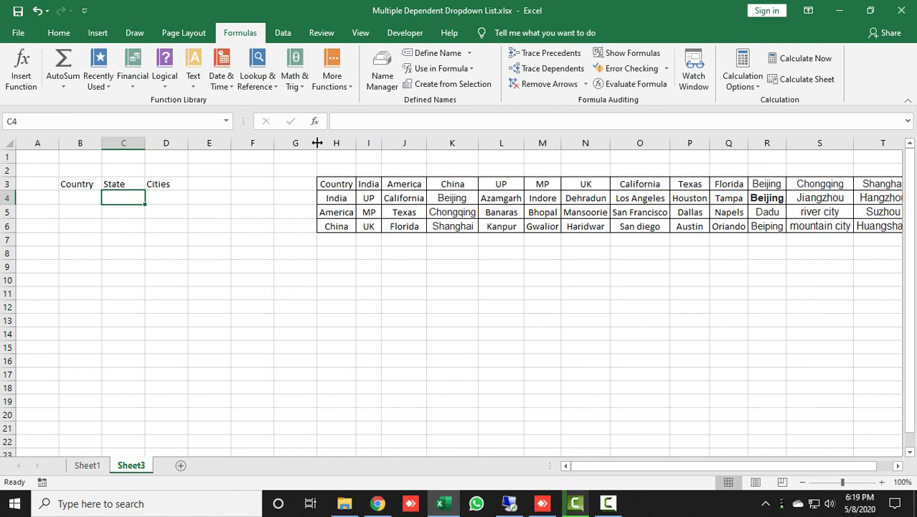
{"action": "key", "text": "Left"}
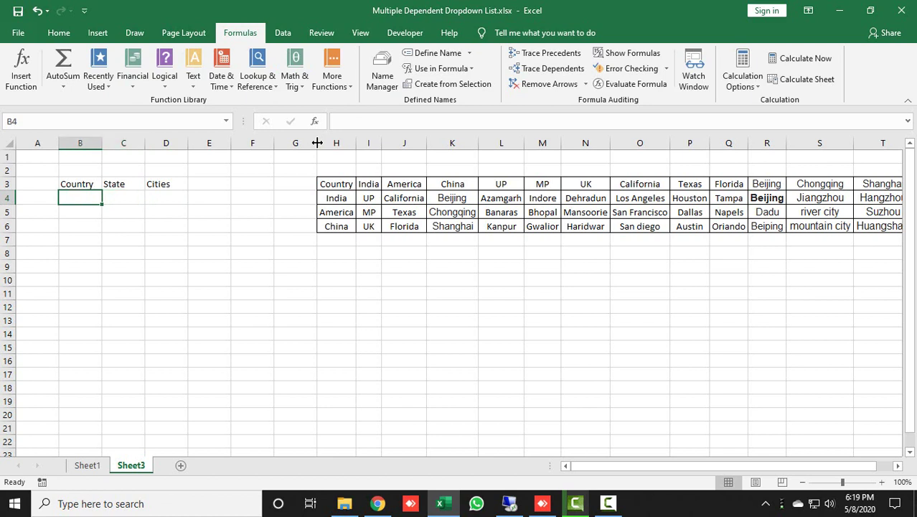
{"action": "key", "text": "shift+Down"}
{"action": "key", "text": "shift+Down"}
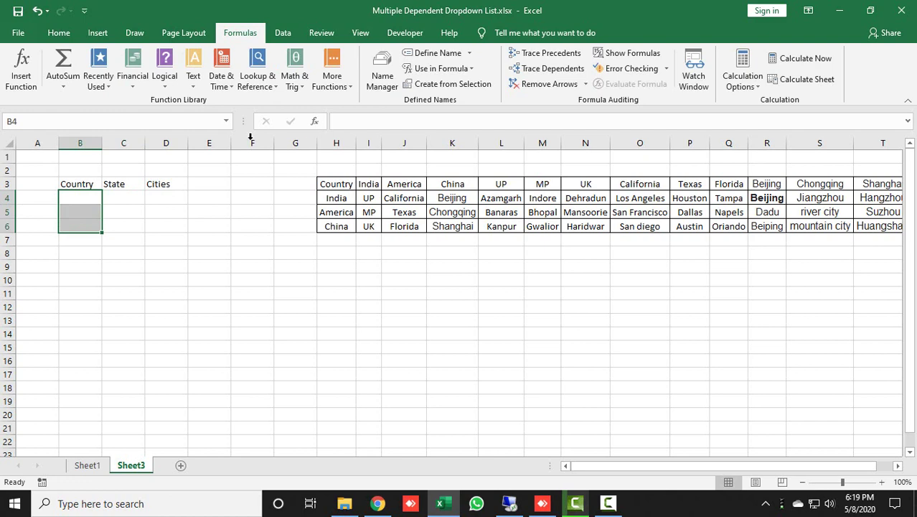
- Apply List data validation to B4:B6 with source =$H$4:$H$6
{"action": "left_click", "coordinate": [283, 33]}
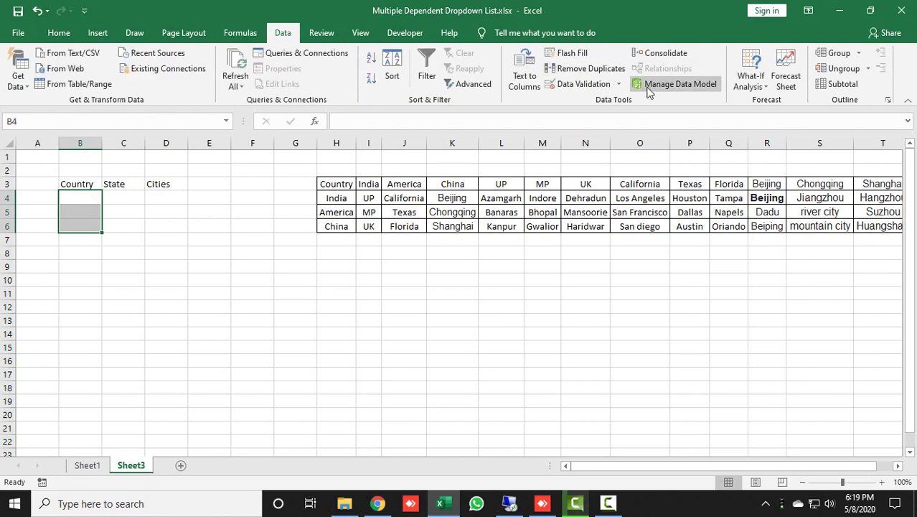
{"action": "left_click", "coordinate": [590, 86]}
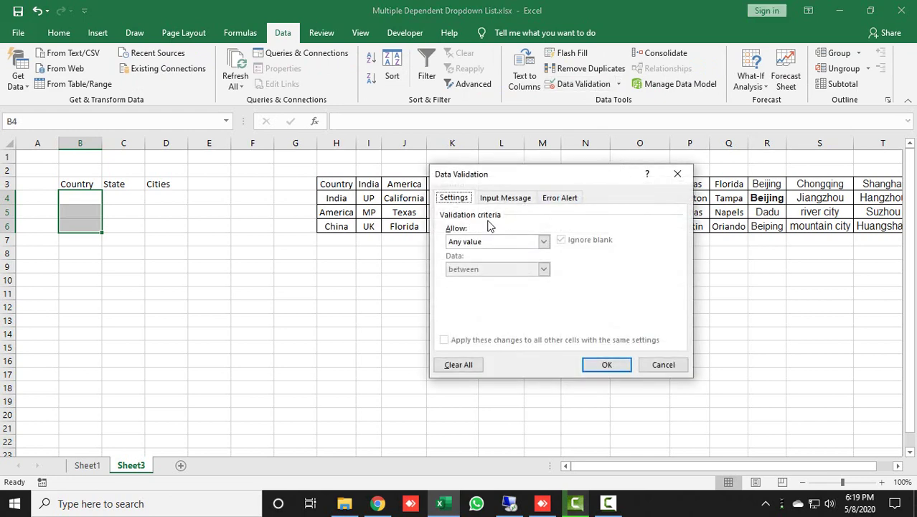
{"action": "left_click", "coordinate": [470, 243]}
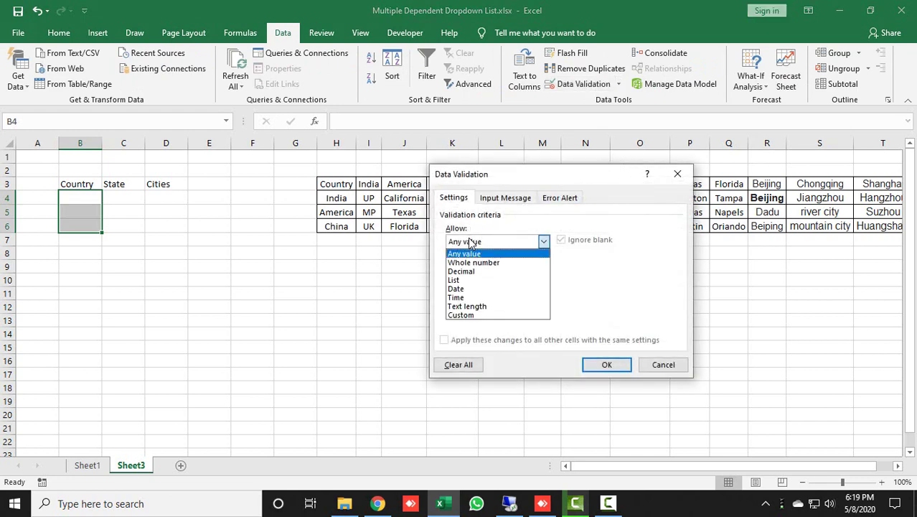
{"action": "left_click", "coordinate": [473, 280]}
{"action": "left_click", "coordinate": [477, 296]}
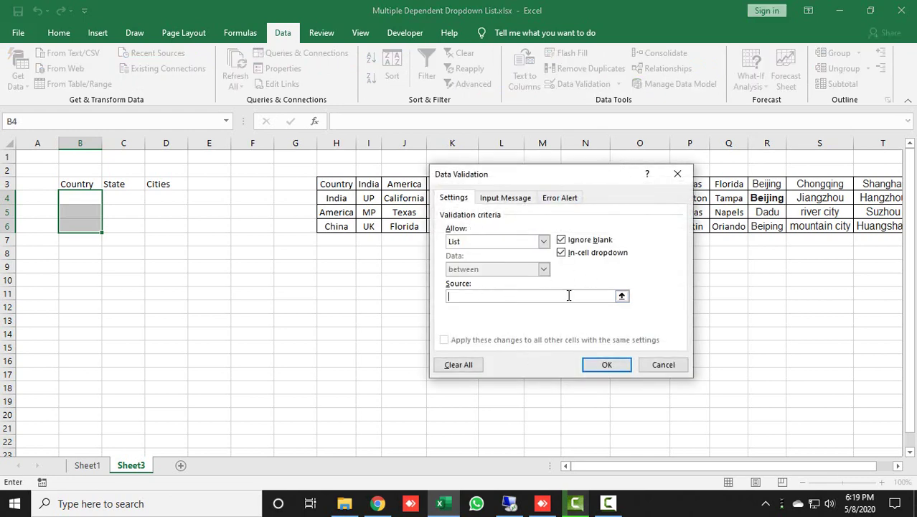
{"action": "left_click_drag", "start_coordinate": [484, 179], "coordinate": [576, 175]}
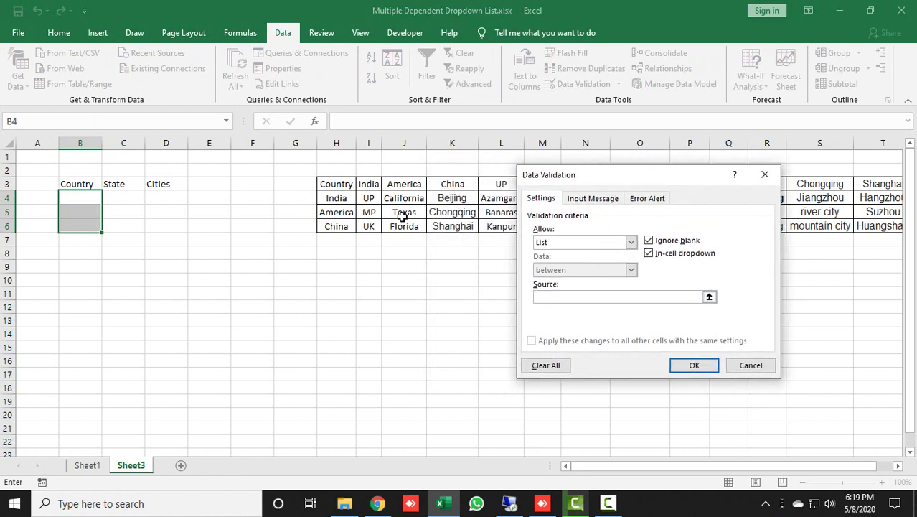
{"action": "left_click", "coordinate": [347, 200]}
{"action": "left_click_drag", "start_coordinate": [347, 200], "coordinate": [344, 225]}
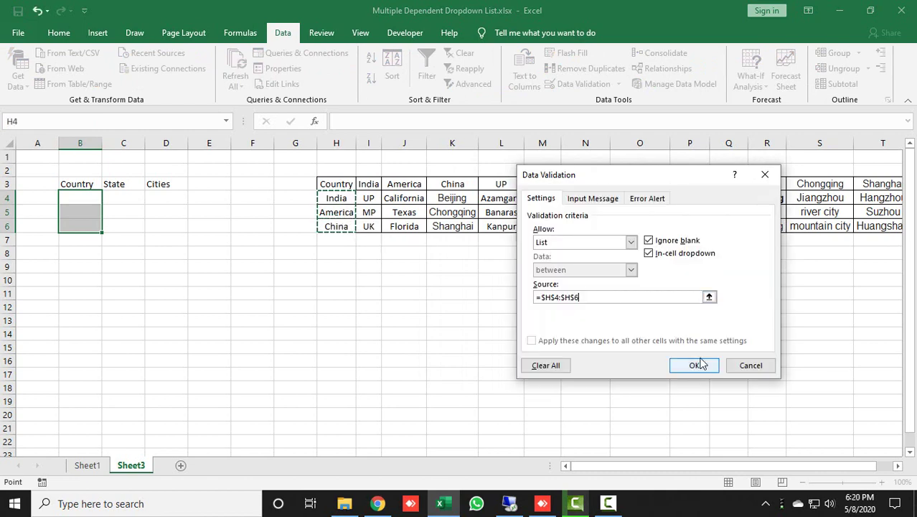
{"action": "left_click", "coordinate": [695, 365]}
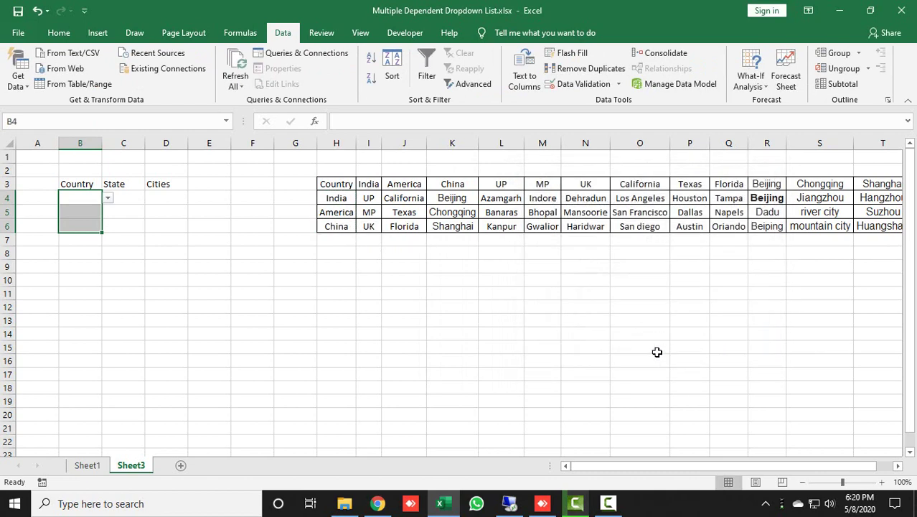
- Pick America in B4, America in B5 and China in B6 from the dropdowns
{"action": "left_click", "coordinate": [89, 209]}
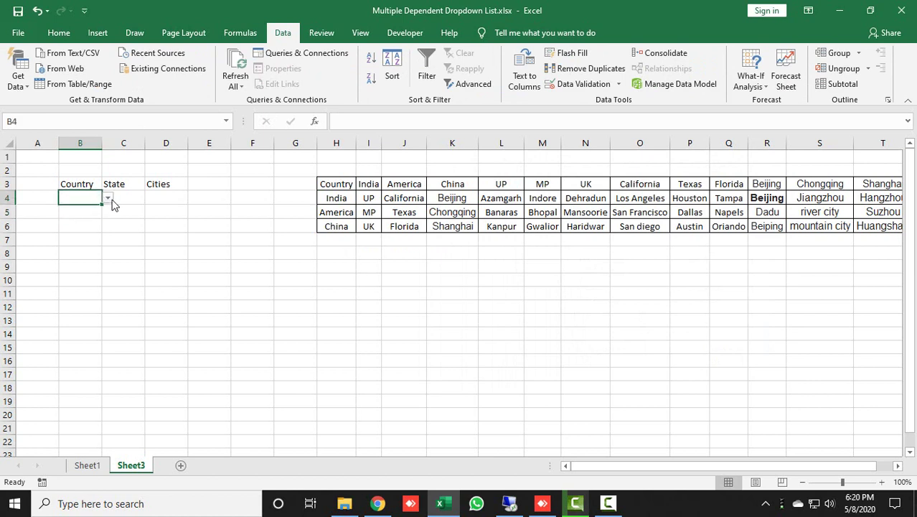
{"action": "left_click", "coordinate": [108, 198]}
{"action": "left_click", "coordinate": [97, 215]}
{"action": "left_click", "coordinate": [98, 214]}
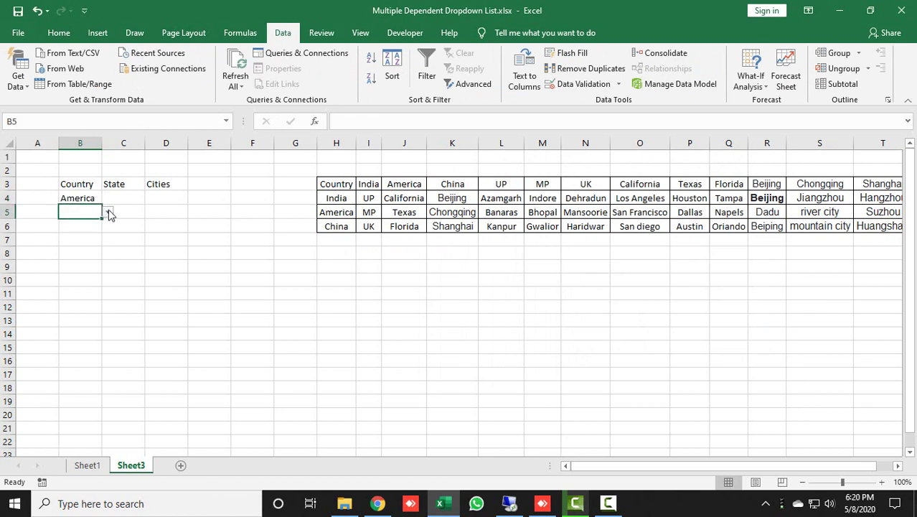
{"action": "left_click", "coordinate": [108, 212]}
{"action": "left_click", "coordinate": [94, 230]}
{"action": "left_click", "coordinate": [95, 228]}
{"action": "left_click", "coordinate": [108, 227]}
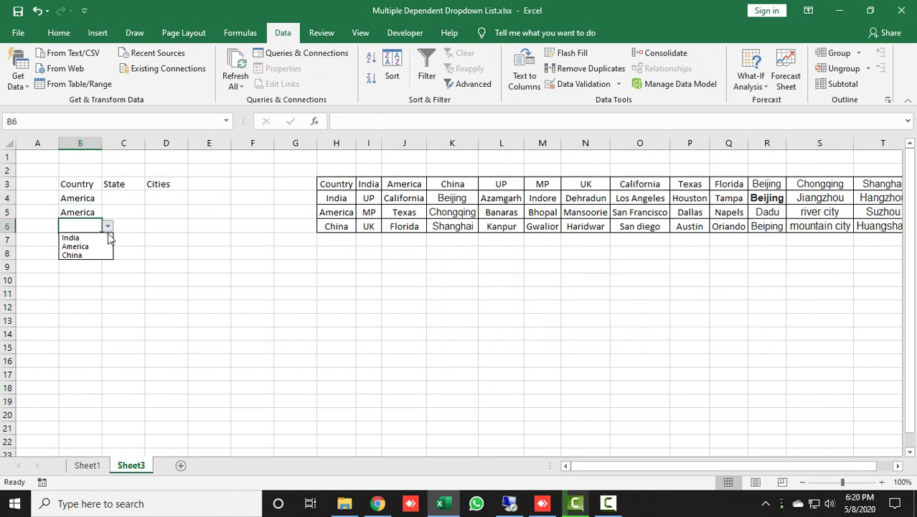
{"action": "left_click", "coordinate": [82, 255]}
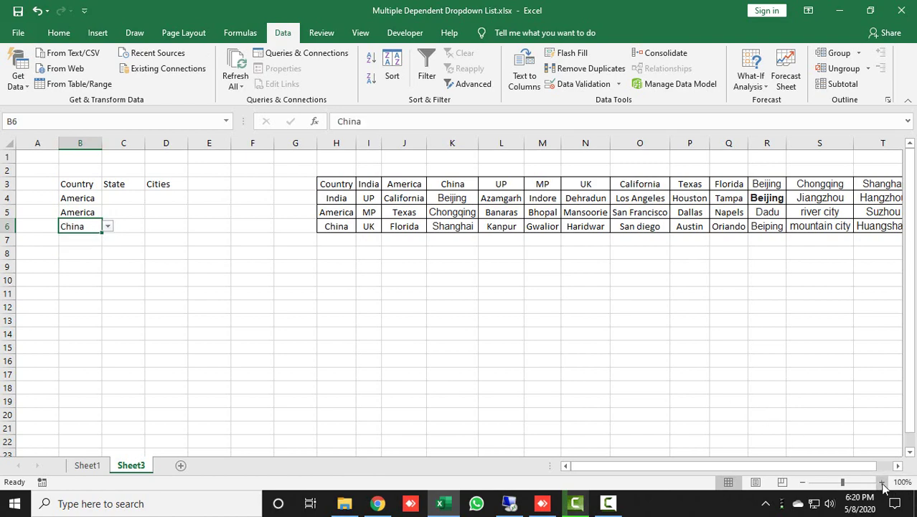
- Zoom in and review the America, China and UP headers in J3:L3, then return to C4
{"action": "left_click", "coordinate": [881, 482]}
{"action": "left_click", "coordinate": [881, 482]}
{"action": "left_click", "coordinate": [881, 483]}
{"action": "left_click", "coordinate": [881, 482]}
{"action": "left_click", "coordinate": [881, 482]}
{"action": "left_click", "coordinate": [881, 482]}
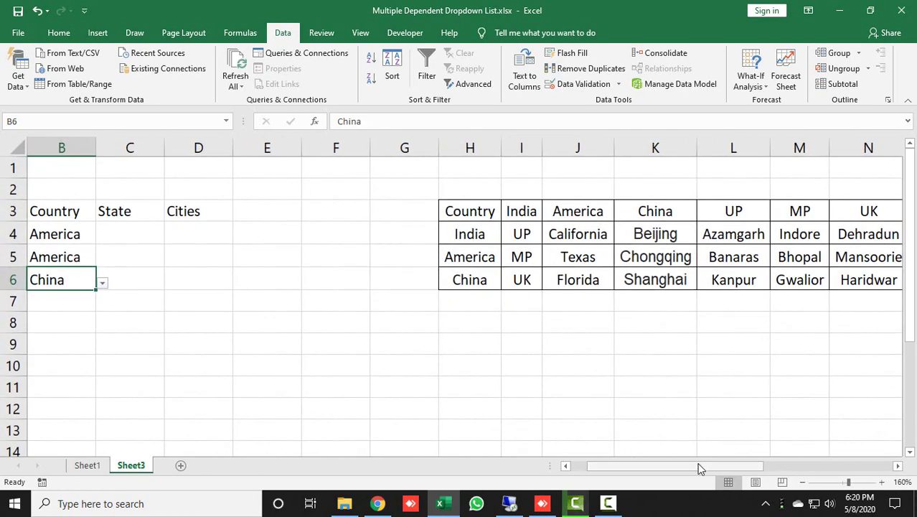
{"action": "left_click", "coordinate": [566, 465]}
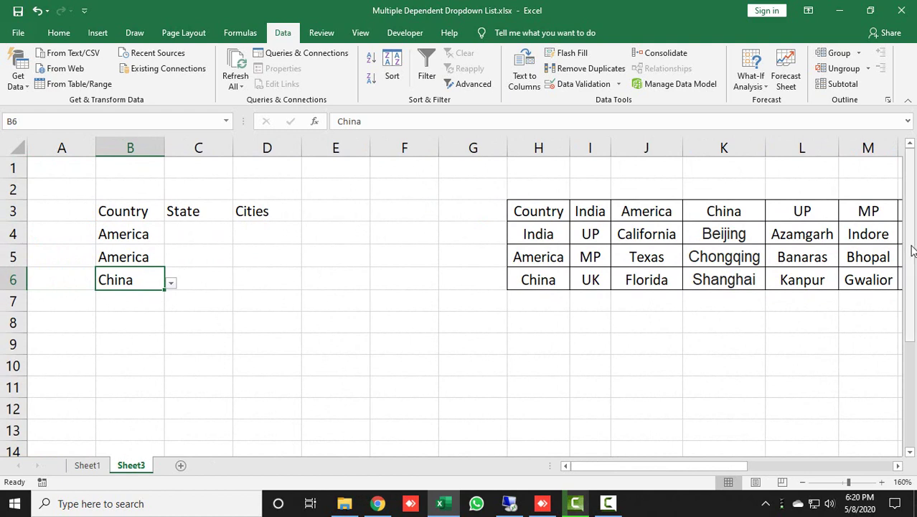
{"action": "left_click", "coordinate": [208, 234]}
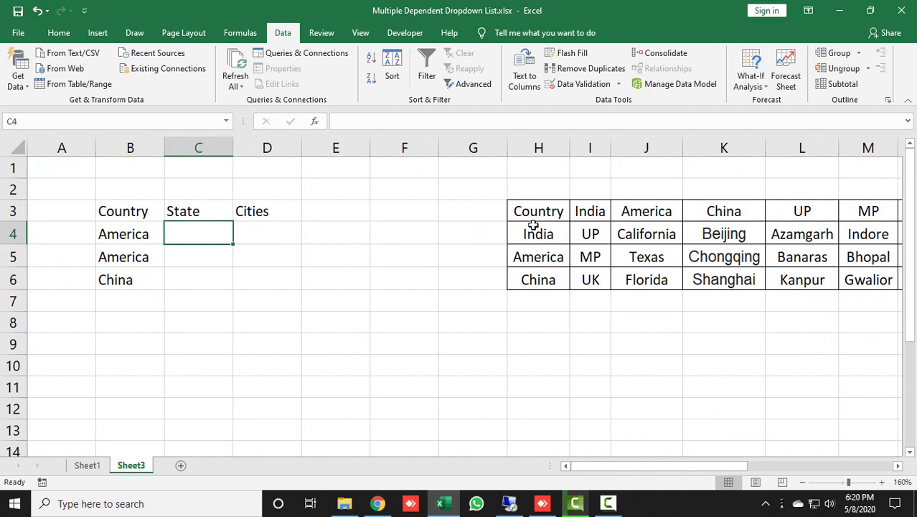
{"action": "left_click", "coordinate": [617, 213]}
{"action": "left_click", "coordinate": [705, 209]}
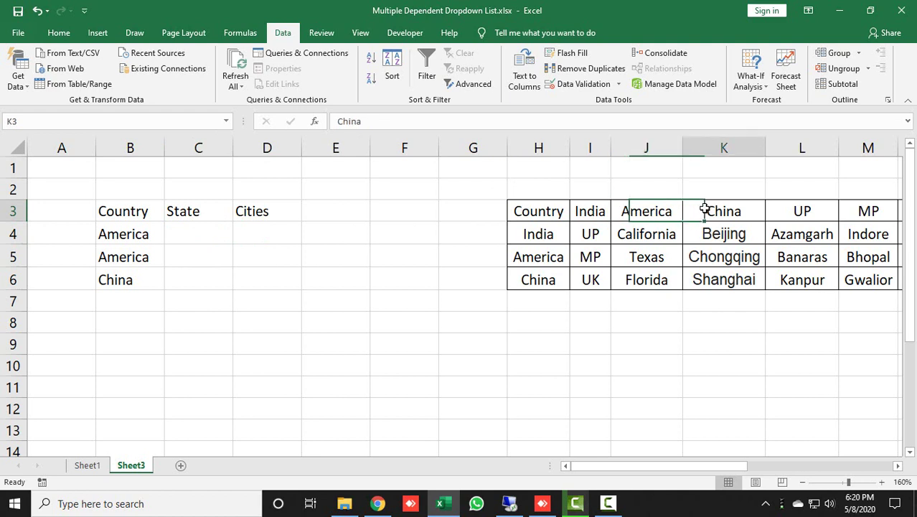
{"action": "left_click", "coordinate": [799, 210]}
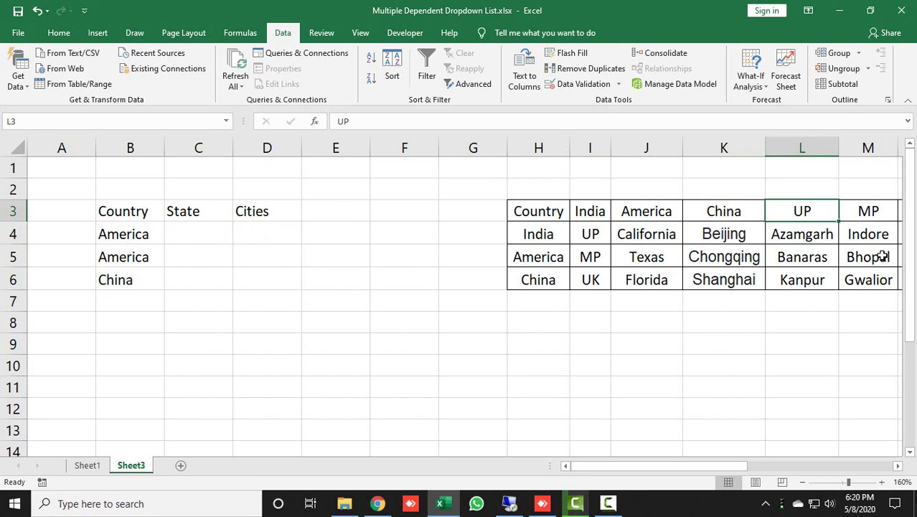
{"action": "left_click", "coordinate": [212, 231]}
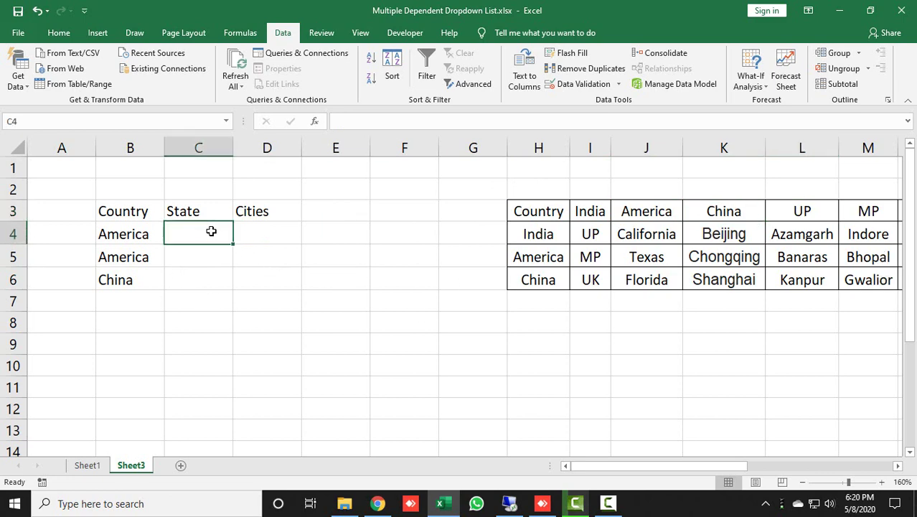
- Give C4 a List validation with source =INDIRECT(B4) using a row-relative reference
{"action": "key", "text": "alt+a"}
{"action": "key", "text": "v"}
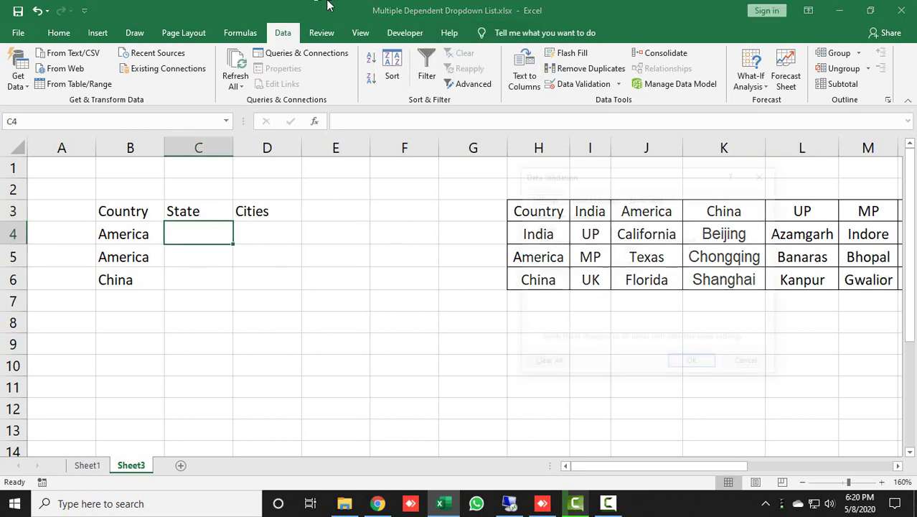
{"action": "key", "text": "v"}
{"action": "left_click_drag", "start_coordinate": [622, 183], "coordinate": [540, 180]}
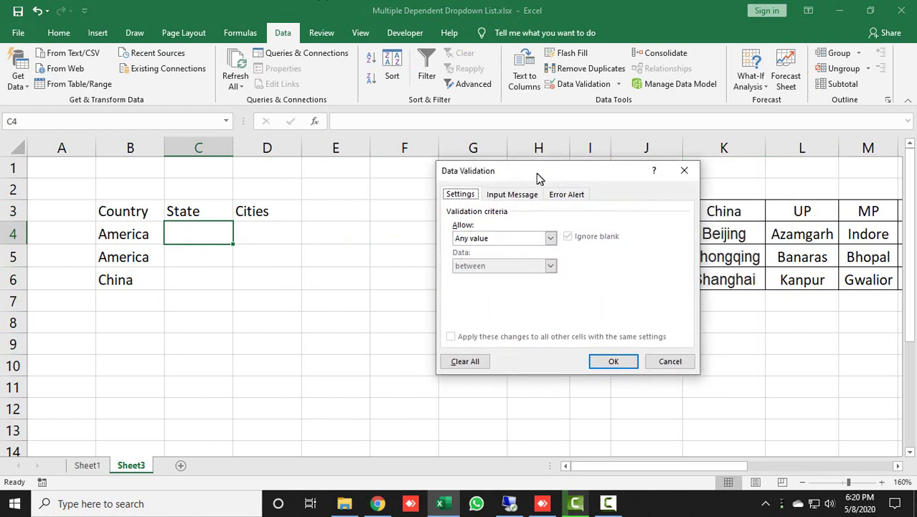
{"action": "left_click", "coordinate": [549, 237]}
{"action": "left_click", "coordinate": [493, 276]}
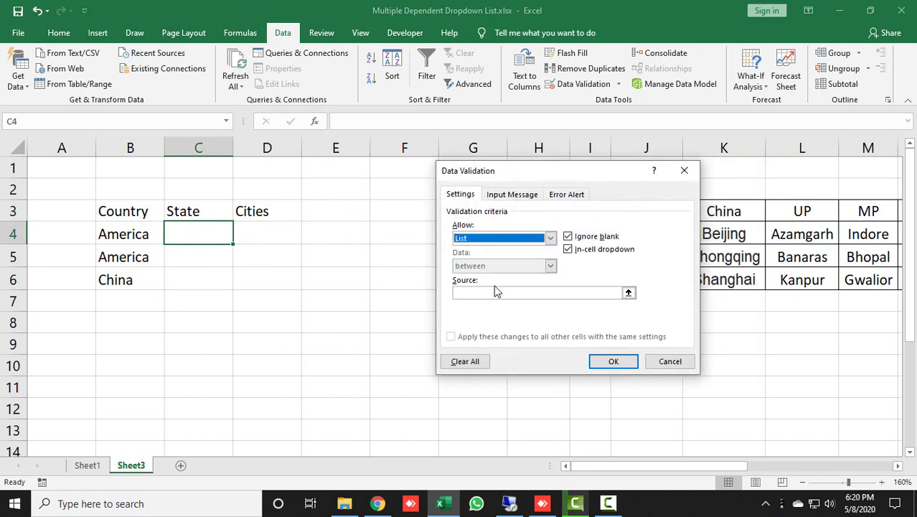
{"action": "left_click", "coordinate": [495, 293]}
{"action": "type", "text": "=indirect("}
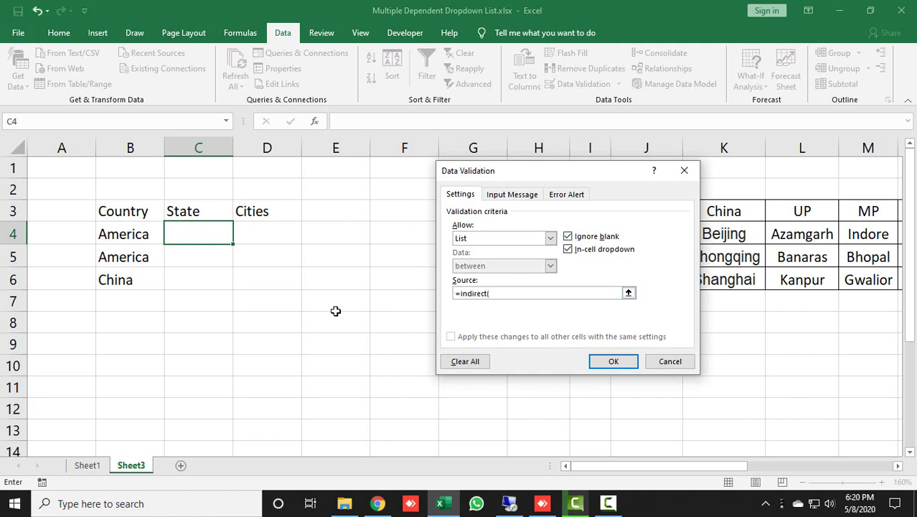
{"action": "left_click", "coordinate": [127, 235]}
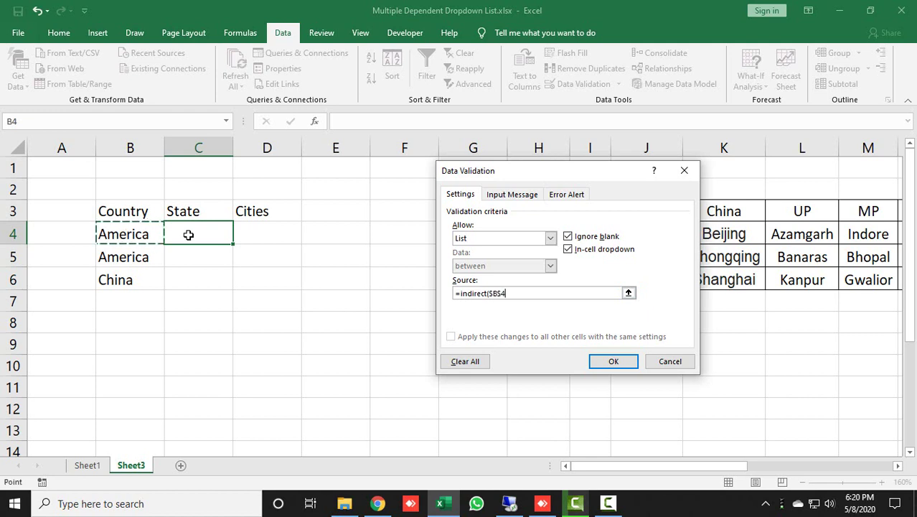
{"action": "left_click_drag", "start_coordinate": [531, 172], "coordinate": [336, 173]}
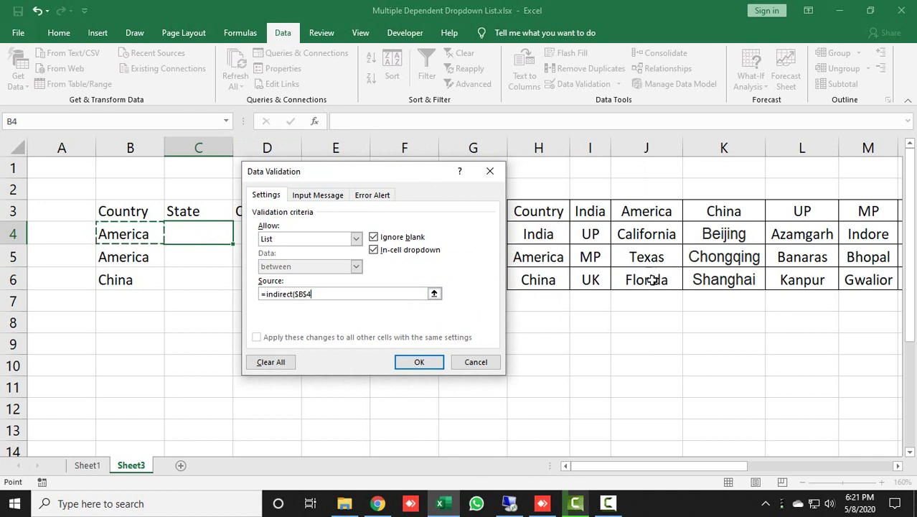
{"action": "left_click_drag", "start_coordinate": [387, 171], "coordinate": [528, 173]}
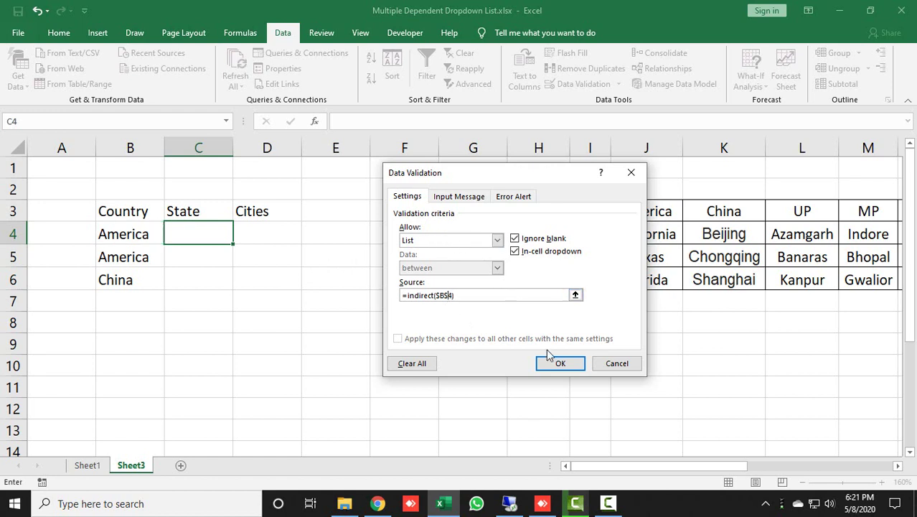
{"action": "key", "text": "F4"}
{"action": "key", "text": "F4"}
{"action": "left_click", "coordinate": [561, 365]}
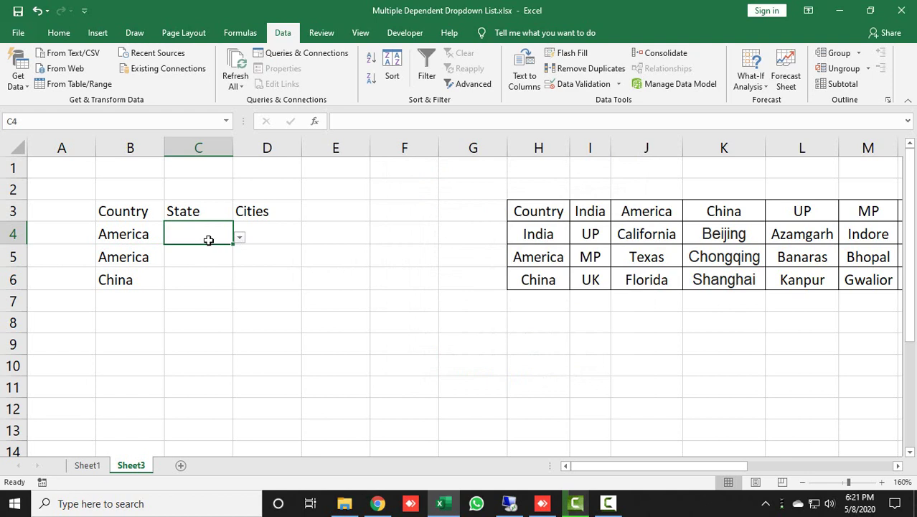
- Copy C4's dependent State dropdown down into C5:C6
{"action": "key", "text": "ctrl+c"}
{"action": "key", "text": "shift+Down"}
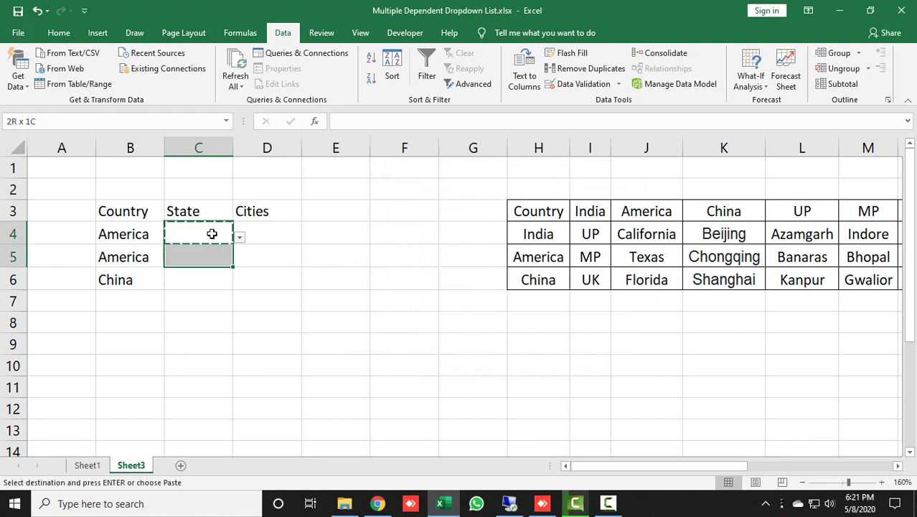
{"action": "key", "text": "shift+Down"}
{"action": "key", "text": "ctrl+v"}
{"action": "key", "text": "Escape"}
{"action": "key", "text": "Down"}
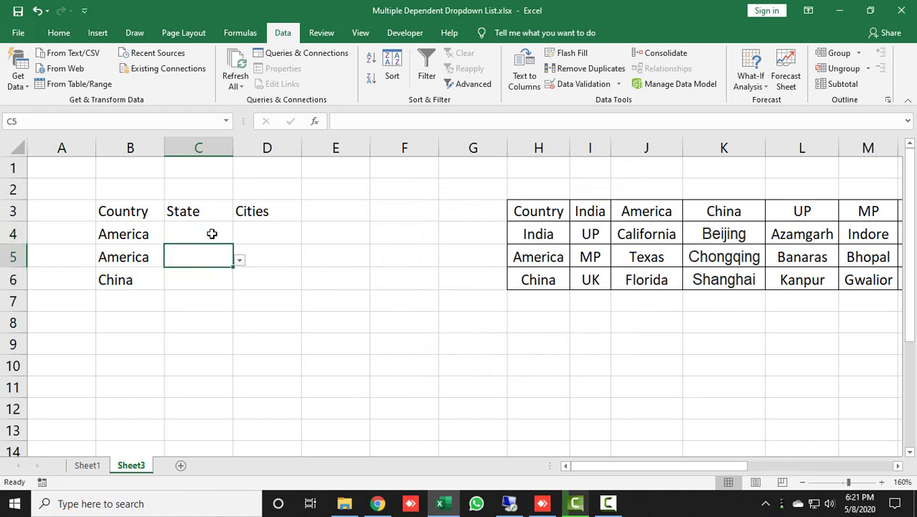
{"action": "key", "text": "Up"}
- Give D4 a List validation with source =INDIRECT(C4), accepting the error warning
{"action": "left_click", "coordinate": [247, 232]}
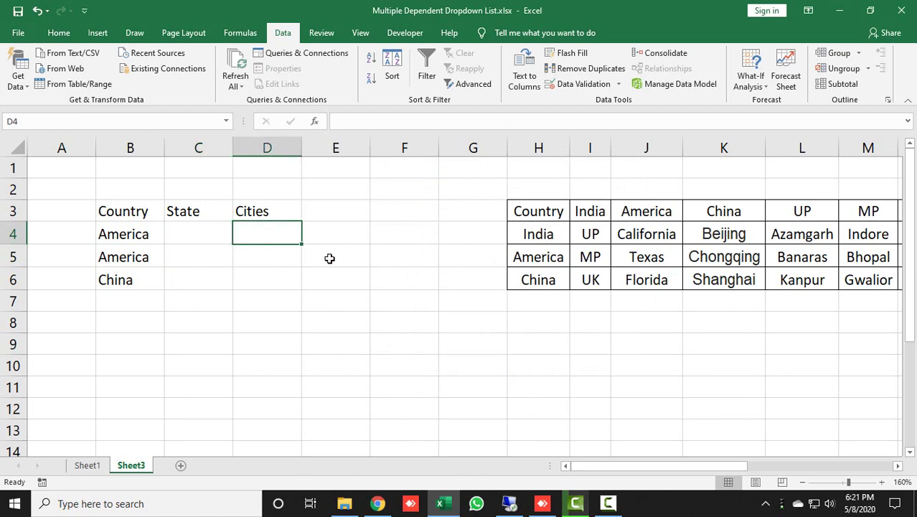
{"action": "key", "text": "alt"}
{"action": "key", "text": "a"}
{"action": "key", "text": "v"}
{"action": "key", "text": "v"}
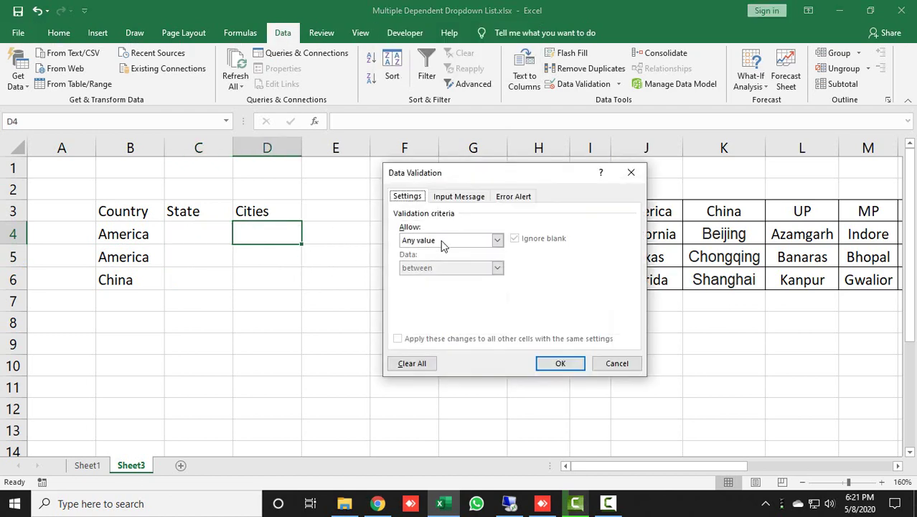
{"action": "left_click", "coordinate": [443, 245]}
{"action": "left_click", "coordinate": [425, 277]}
{"action": "left_click", "coordinate": [435, 295]}
{"action": "type", "text": "=indirect("}
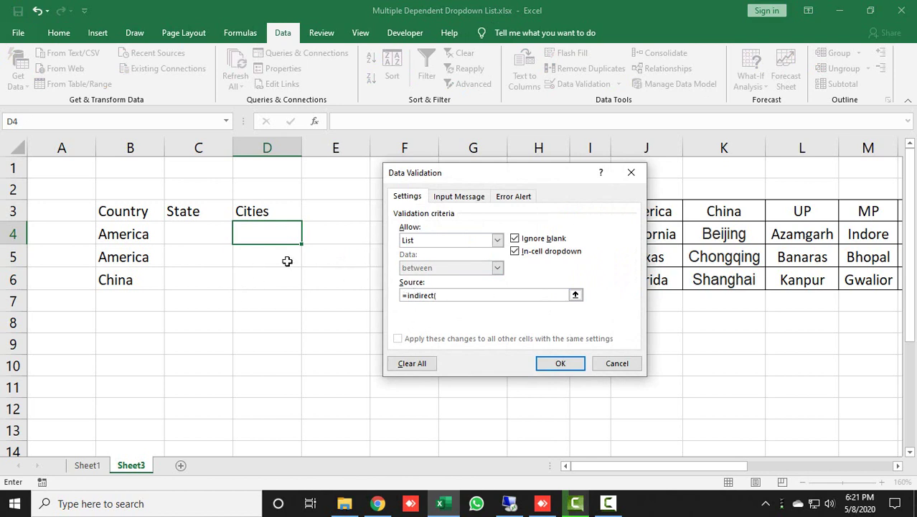
{"action": "left_click", "coordinate": [210, 231]}
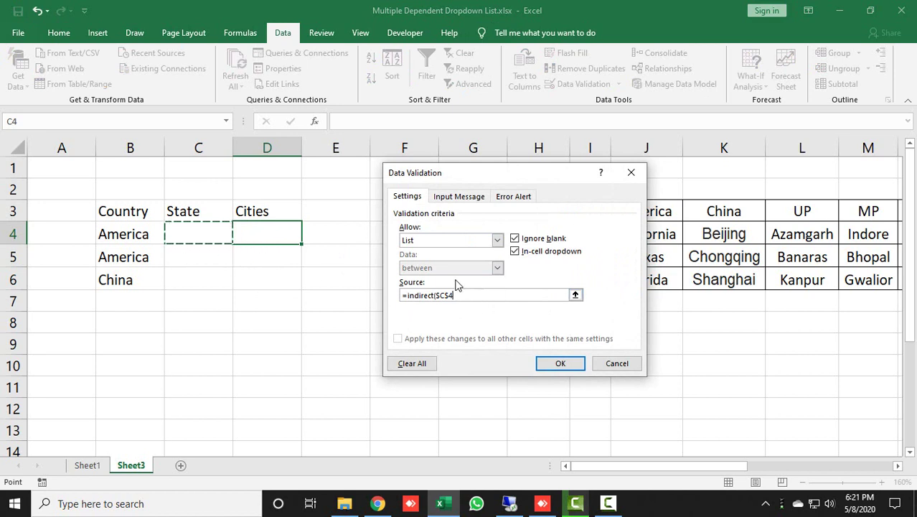
{"action": "type", "text": ")"}
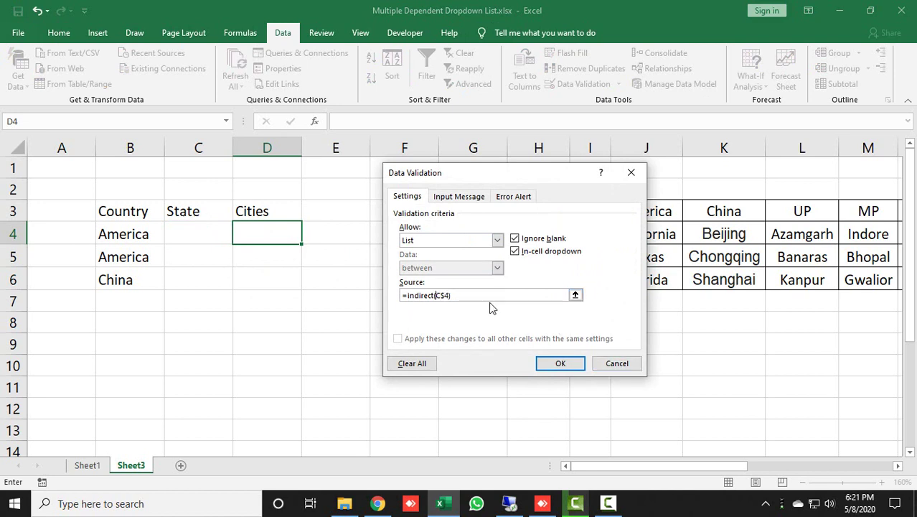
{"action": "left_click", "coordinate": [441, 296]}
{"action": "key", "text": "BackSpace"}
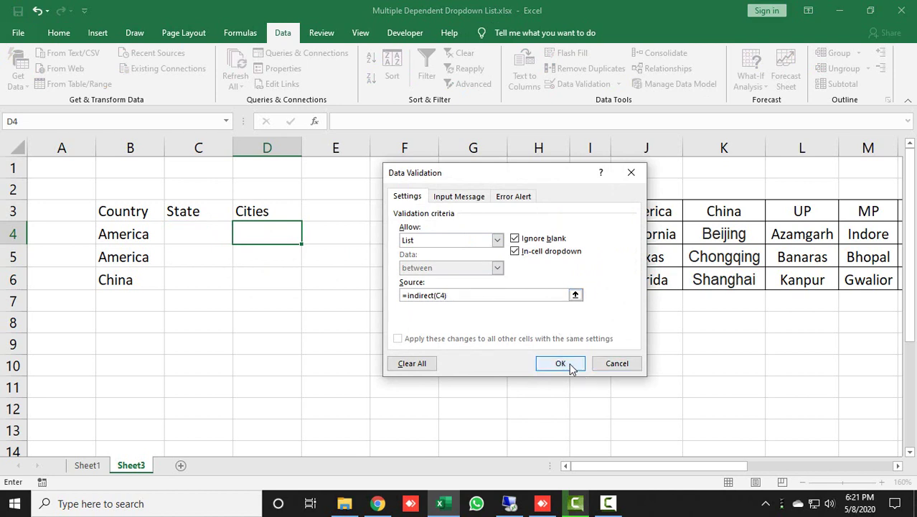
{"action": "left_click", "coordinate": [569, 367]}
{"action": "left_click", "coordinate": [430, 290]}
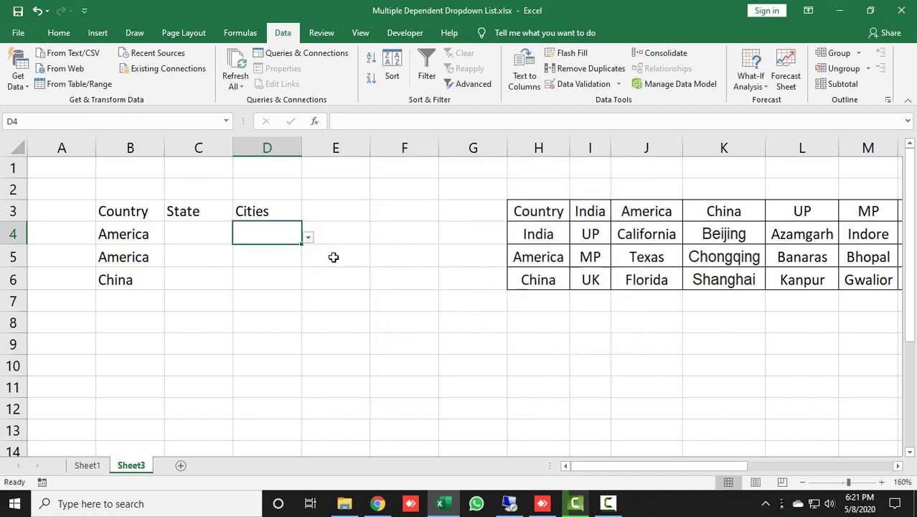
- Copy the D4 Cities dropdown down into D5 and D6
{"action": "key", "text": "ctrl+c"}
{"action": "key", "text": "shift+Down"}
{"action": "key", "text": "shift+Down"}
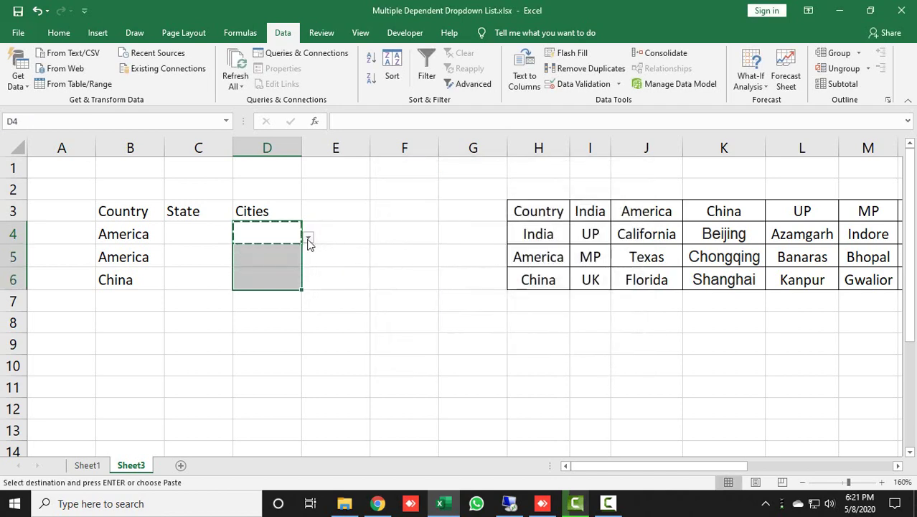
{"action": "key", "text": "ctrl+v"}
{"action": "key", "text": "Escape"}
{"action": "key", "text": "Up"}
{"action": "key", "text": "Left"}
{"action": "key", "text": "Left"}
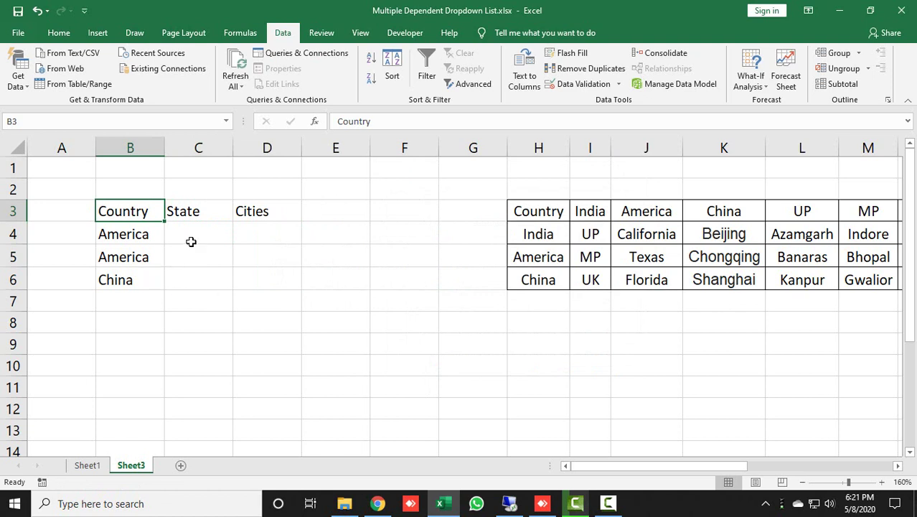
- Set row 4 to China and Shanghai, then check D4's city list
{"action": "left_click", "coordinate": [132, 234]}
{"action": "left_click", "coordinate": [172, 238]}
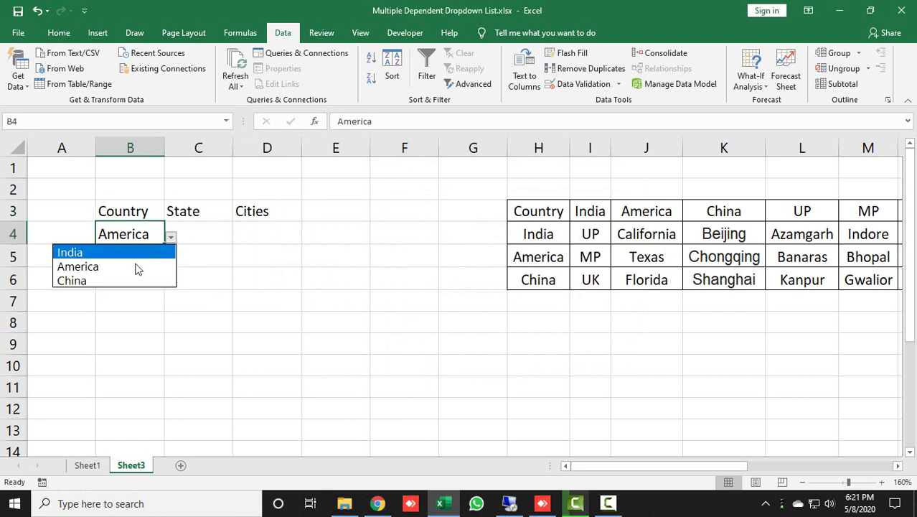
{"action": "left_click", "coordinate": [117, 280]}
{"action": "left_click", "coordinate": [196, 231]}
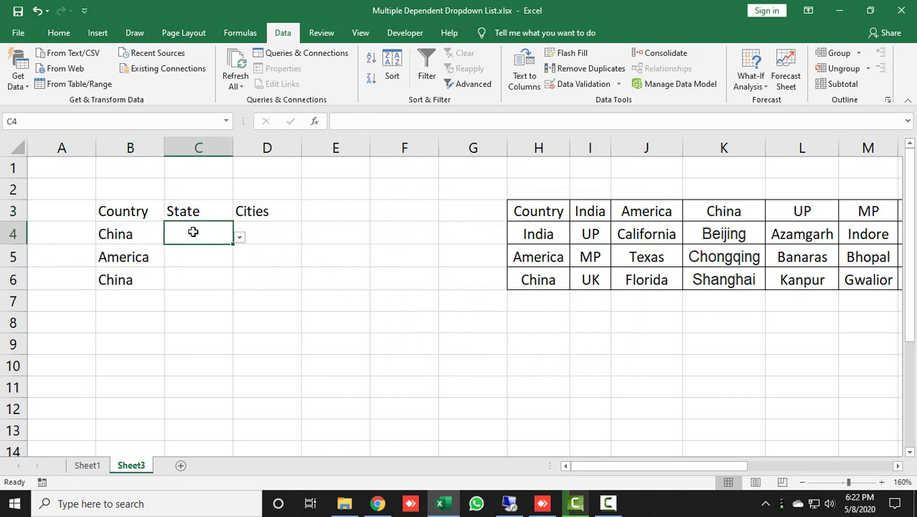
{"action": "left_click", "coordinate": [240, 238]}
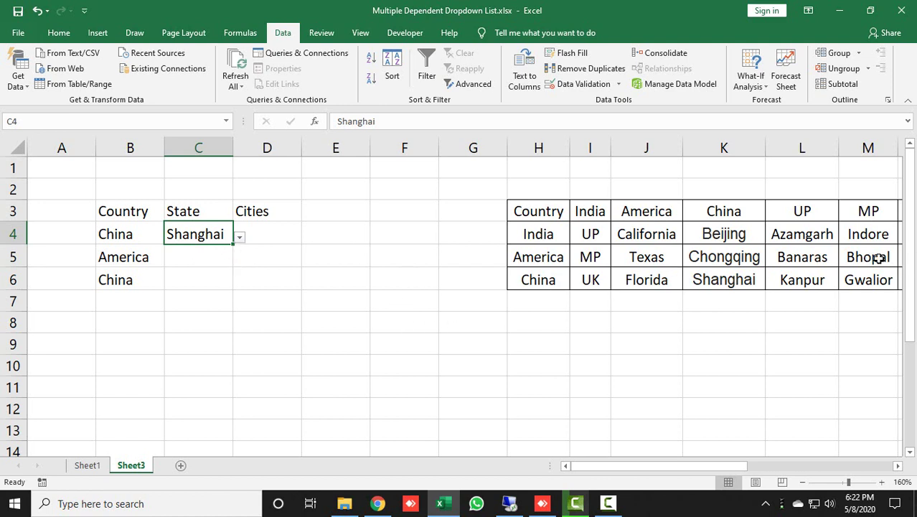
{"action": "left_click", "coordinate": [271, 236]}
{"action": "left_click", "coordinate": [307, 238]}
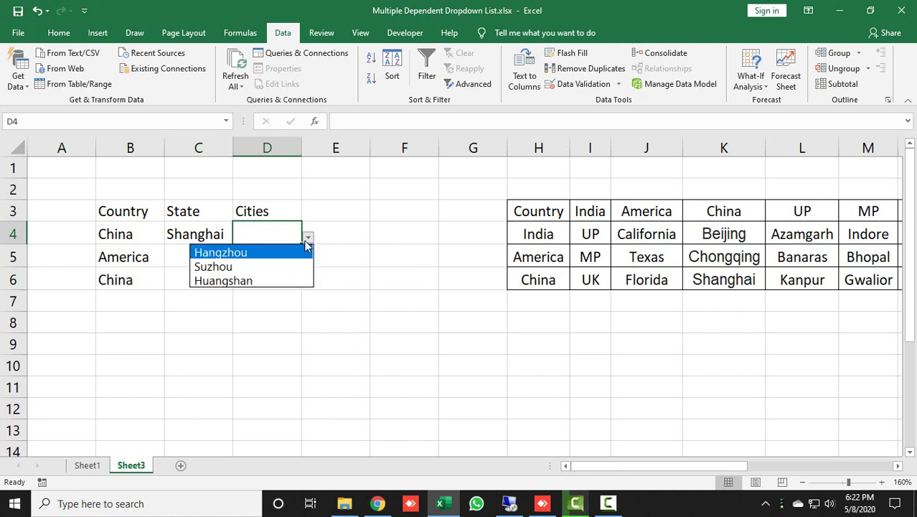
{"action": "left_click", "coordinate": [307, 238]}
- Set the second row's Country to India and State to UP
{"action": "left_click", "coordinate": [142, 278]}
{"action": "left_click", "coordinate": [159, 257]}
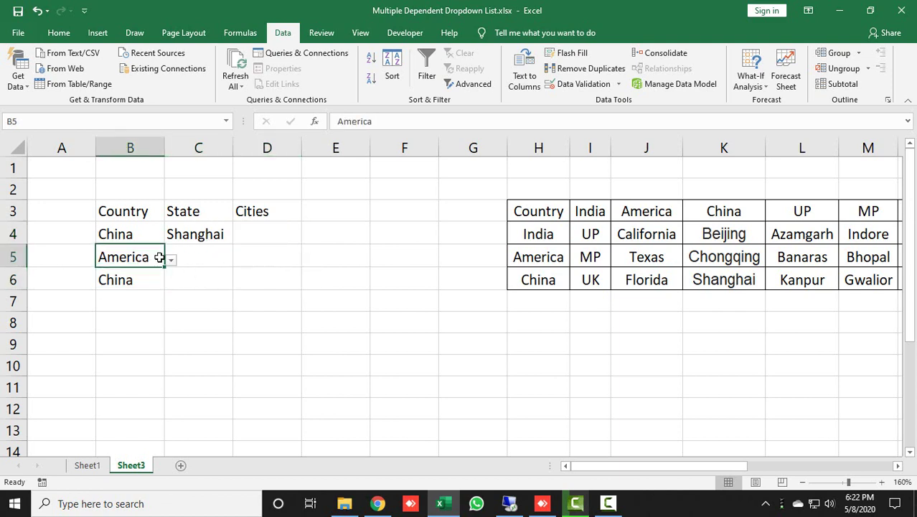
{"action": "left_click", "coordinate": [171, 261]}
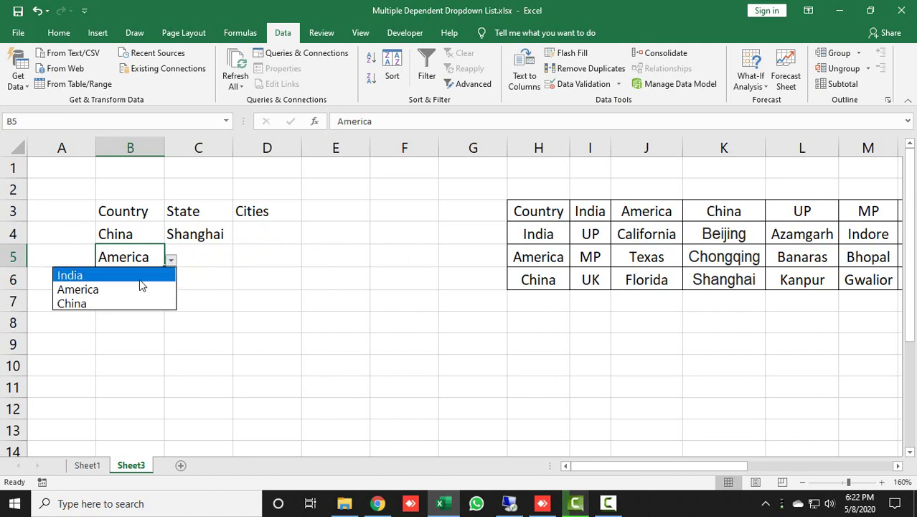
{"action": "left_click", "coordinate": [140, 277]}
{"action": "left_click", "coordinate": [222, 258]}
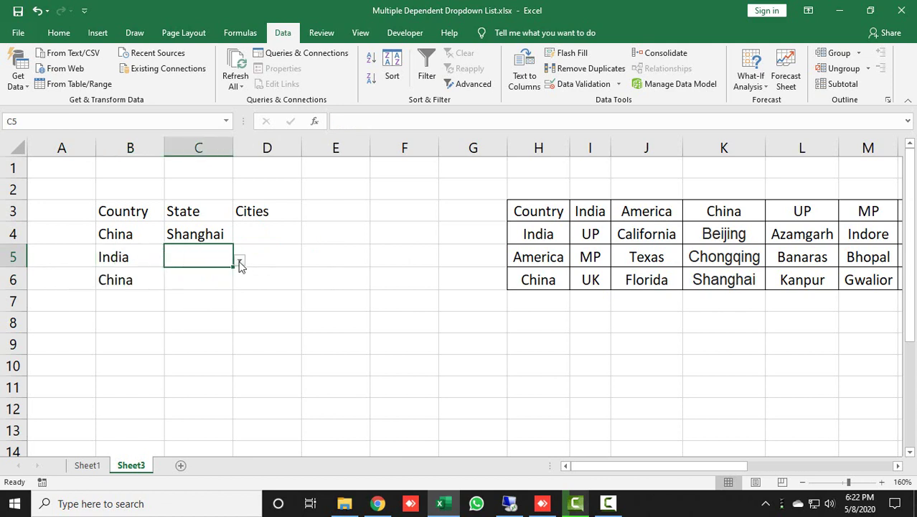
{"action": "left_click", "coordinate": [239, 262]}
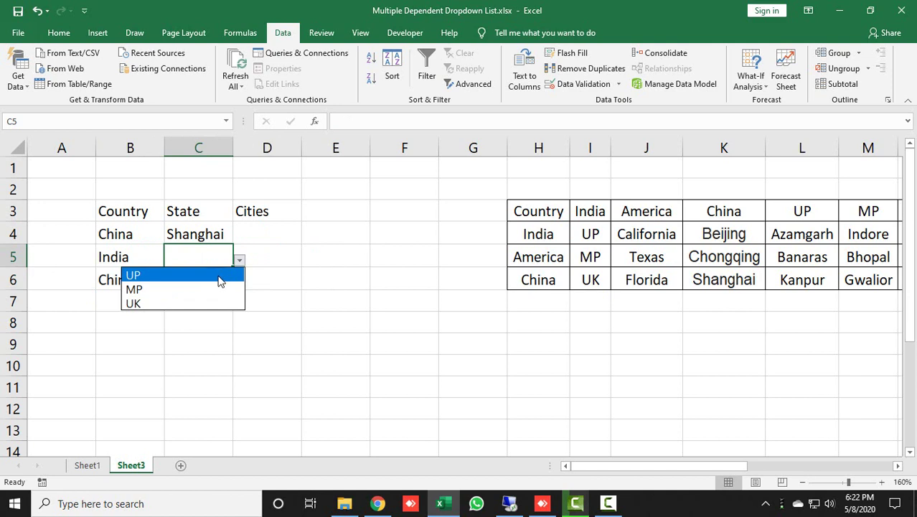
{"action": "left_click", "coordinate": [220, 280]}
- Compare D5's city dropdown with the cities listed under UP in the source table
{"action": "left_click", "coordinate": [278, 258]}
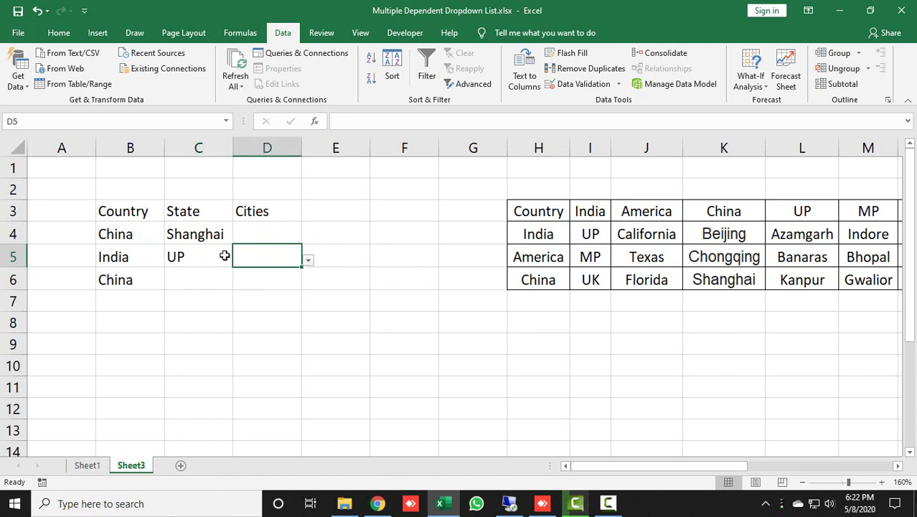
{"action": "left_click", "coordinate": [308, 261]}
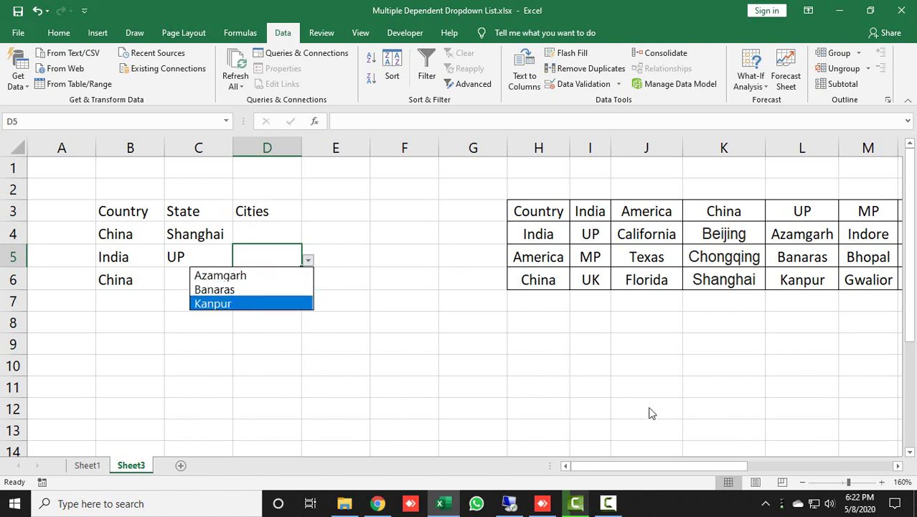
{"action": "left_click", "coordinate": [659, 466]}
{"action": "left_click", "coordinate": [807, 215]}
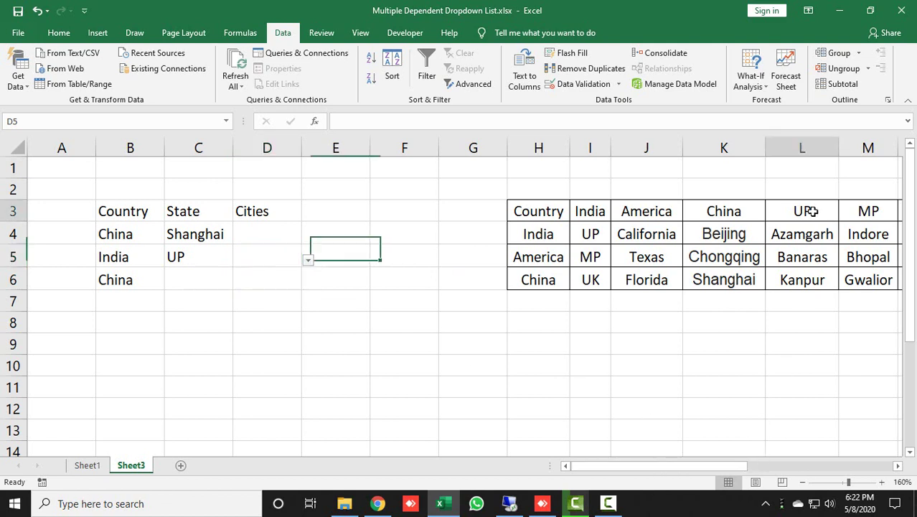
{"action": "left_click", "coordinate": [812, 240]}
{"action": "left_click", "coordinate": [810, 258]}
{"action": "left_click", "coordinate": [809, 278]}
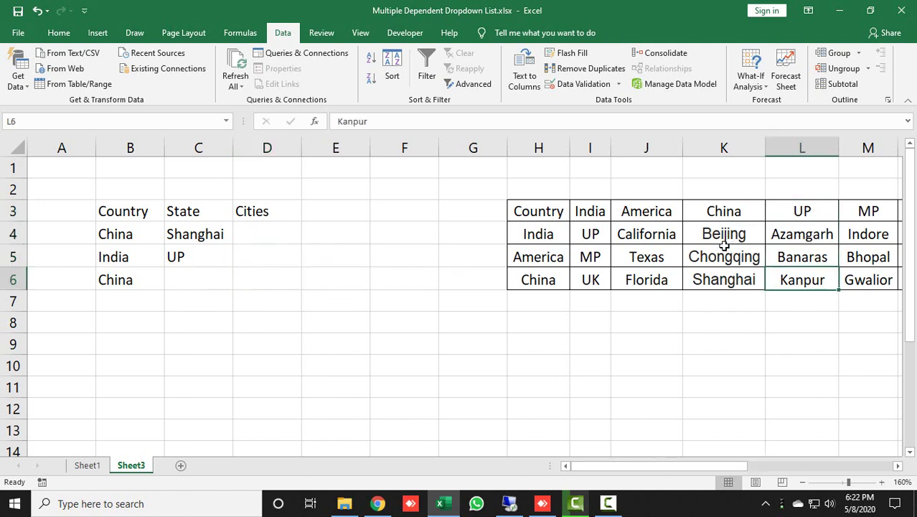